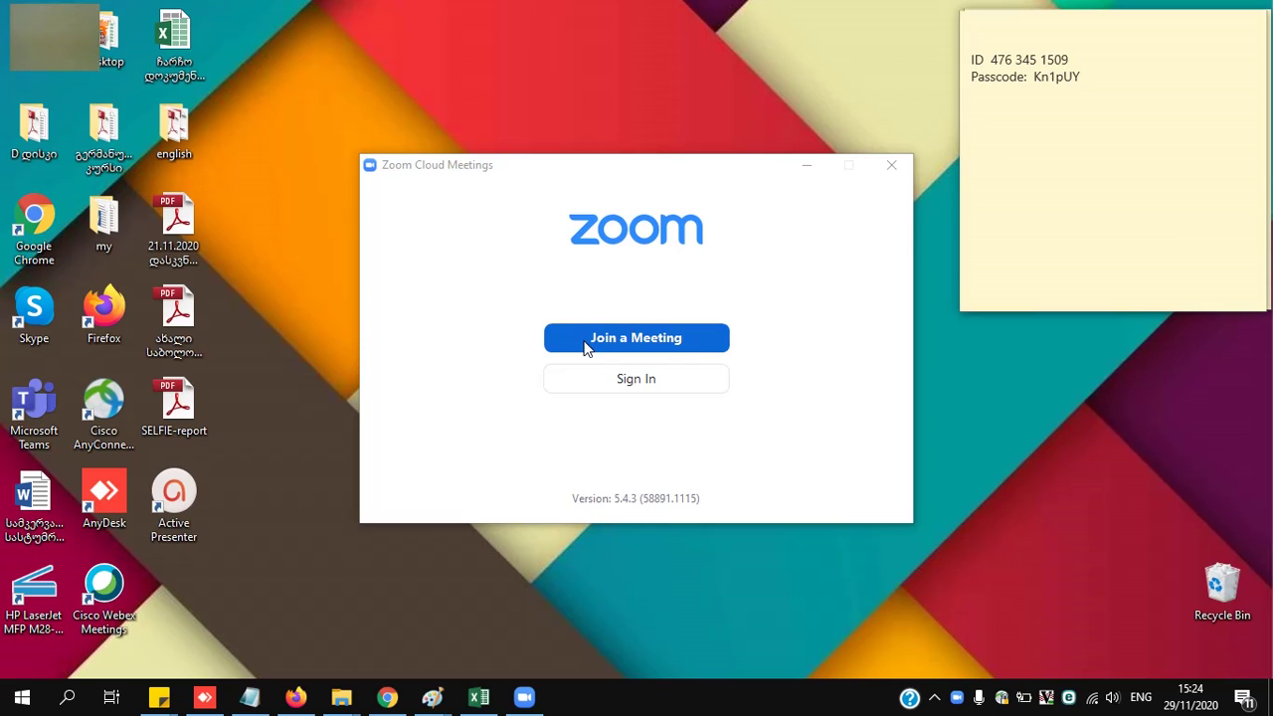
- Open the Join Meeting form and locate the meeting ID and passcode on the sticky note
{"action": "left_click", "coordinate": [622, 338]}
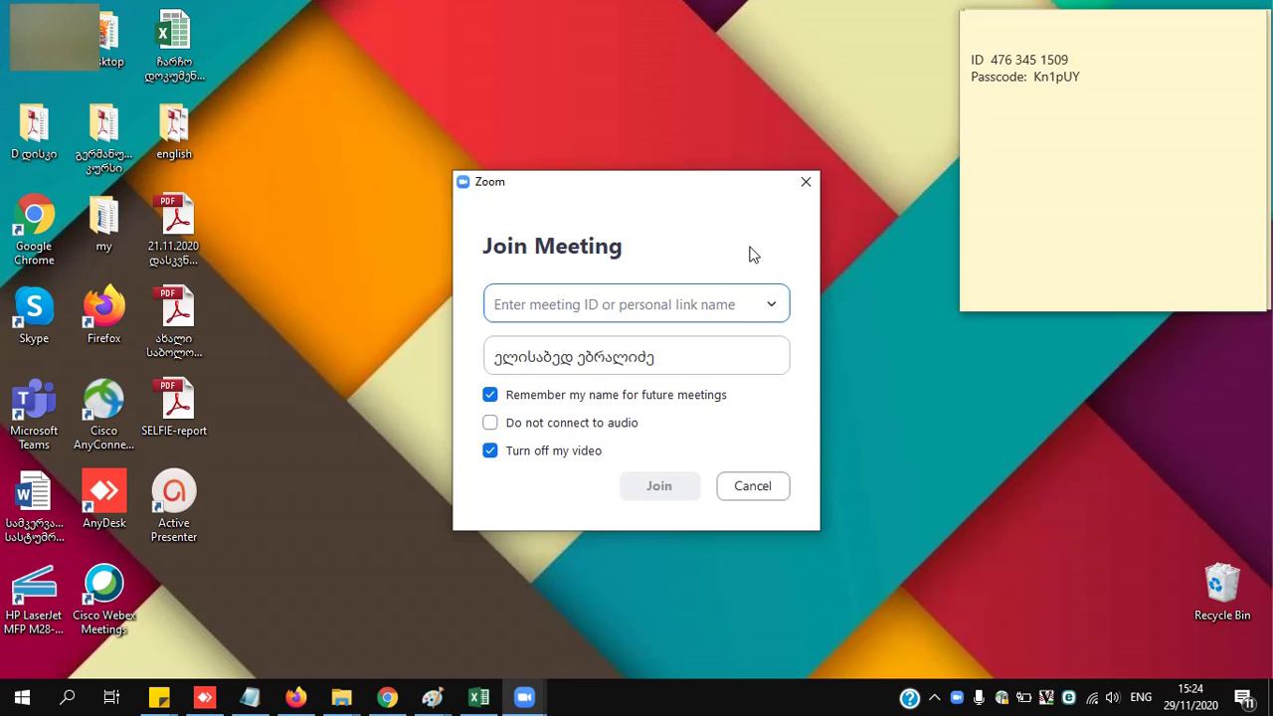
{"action": "left_click", "coordinate": [993, 60]}
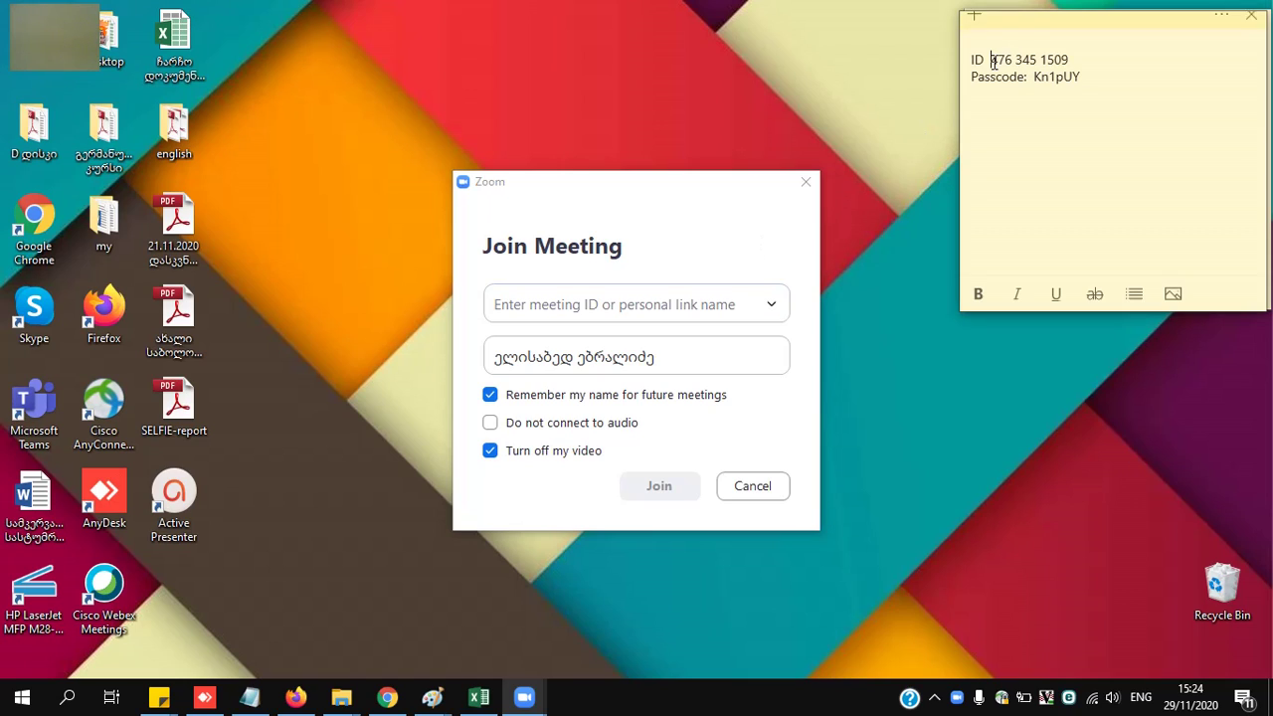
{"action": "left_click_drag", "start_coordinate": [1070, 59], "coordinate": [991, 60]}
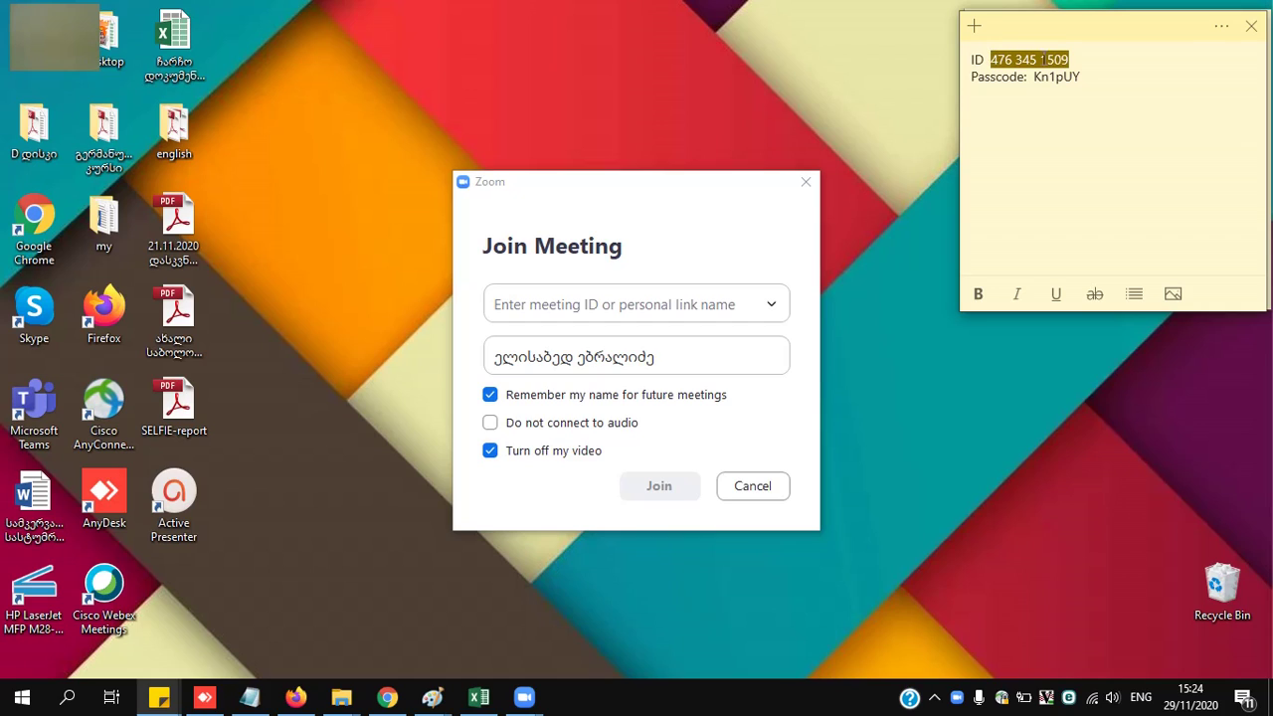
{"action": "left_click_drag", "start_coordinate": [1088, 76], "coordinate": [1032, 77]}
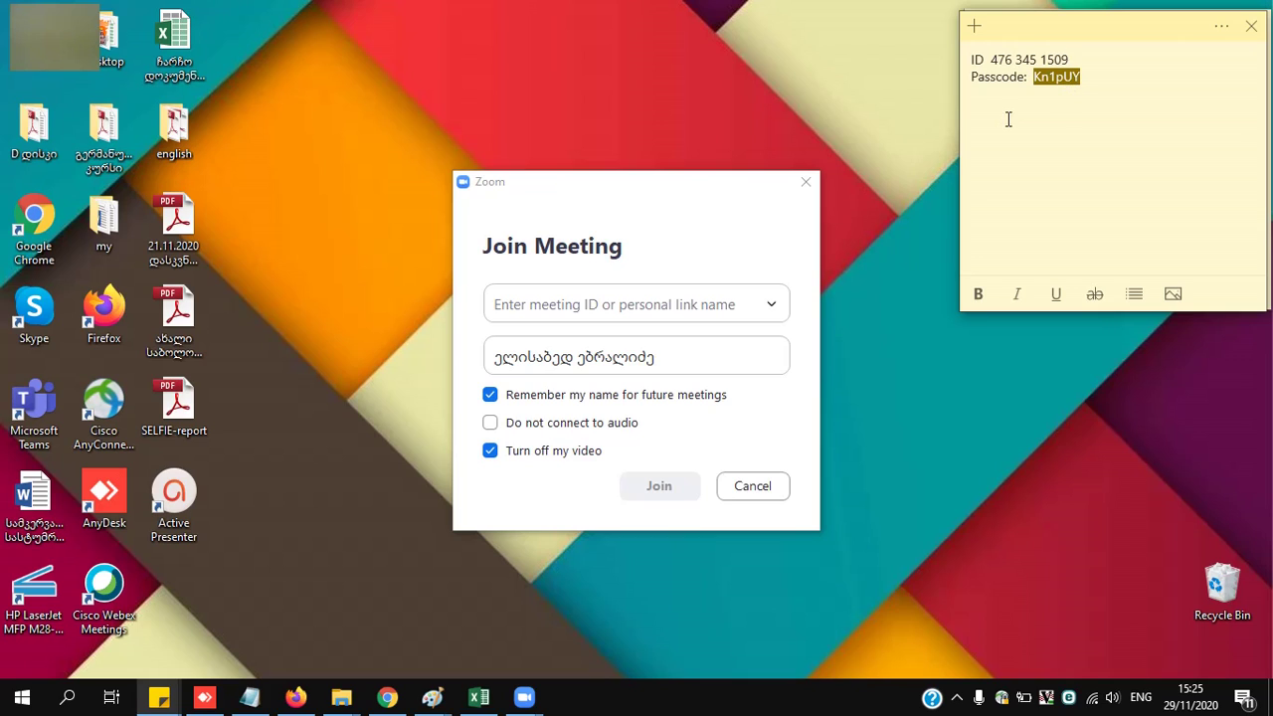
{"action": "left_click", "coordinate": [770, 305]}
{"action": "left_click", "coordinate": [770, 305]}
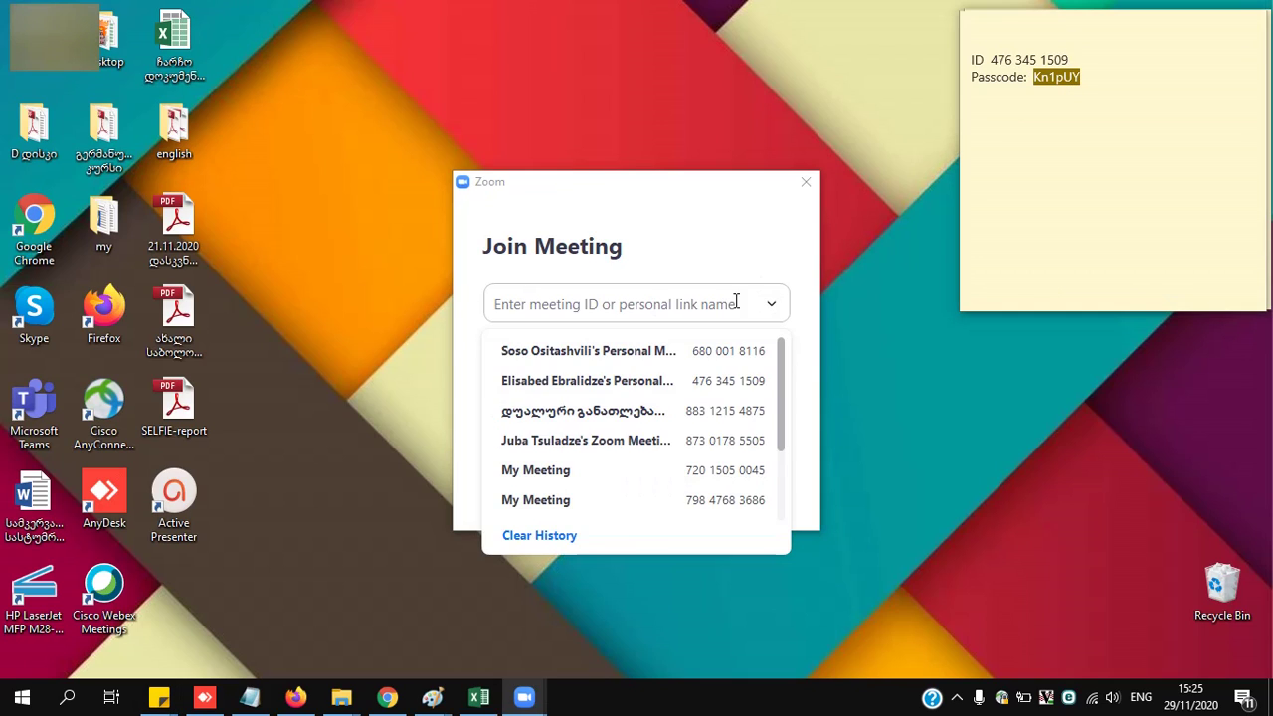
{"action": "left_click", "coordinate": [733, 300]}
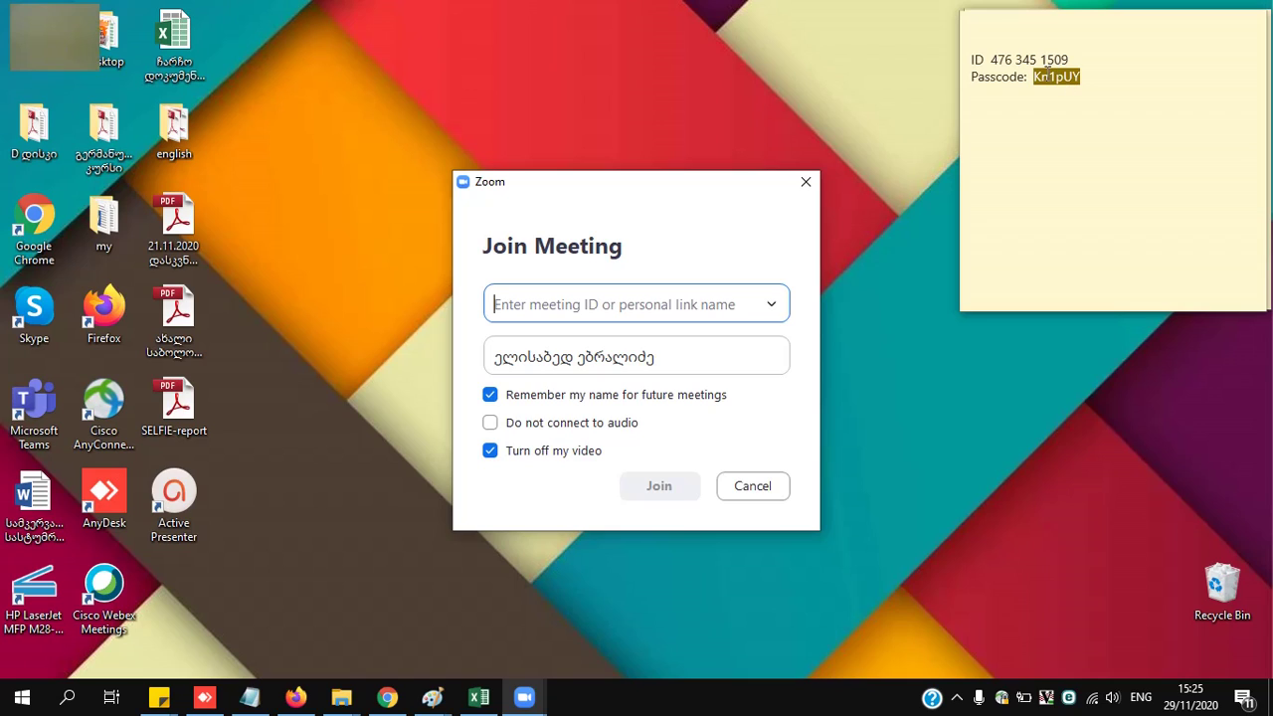
- Copy the meeting ID from the sticky note and paste it into the Meeting ID field
{"action": "left_click", "coordinate": [1080, 61]}
{"action": "left_click_drag", "start_coordinate": [995, 58], "coordinate": [1074, 57]}
{"action": "key", "text": "ctrl+c"}
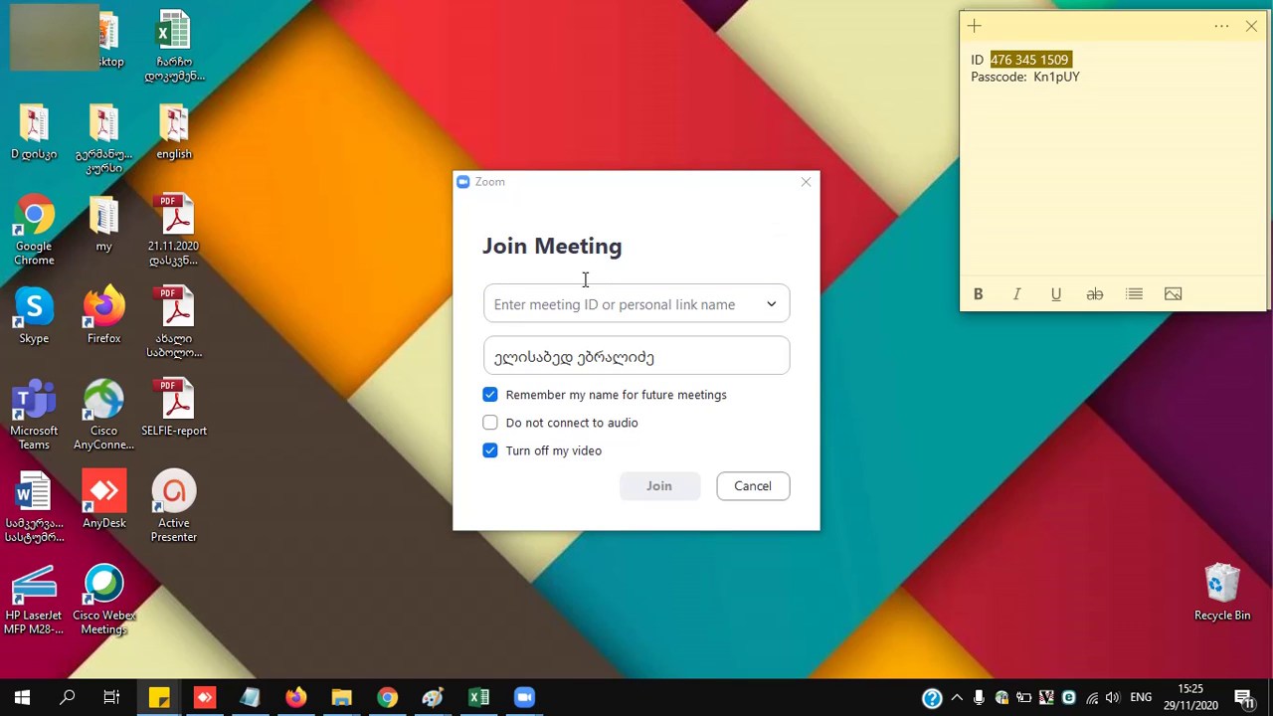
{"action": "left_click", "coordinate": [543, 298]}
{"action": "key", "text": "ctrl+v"}
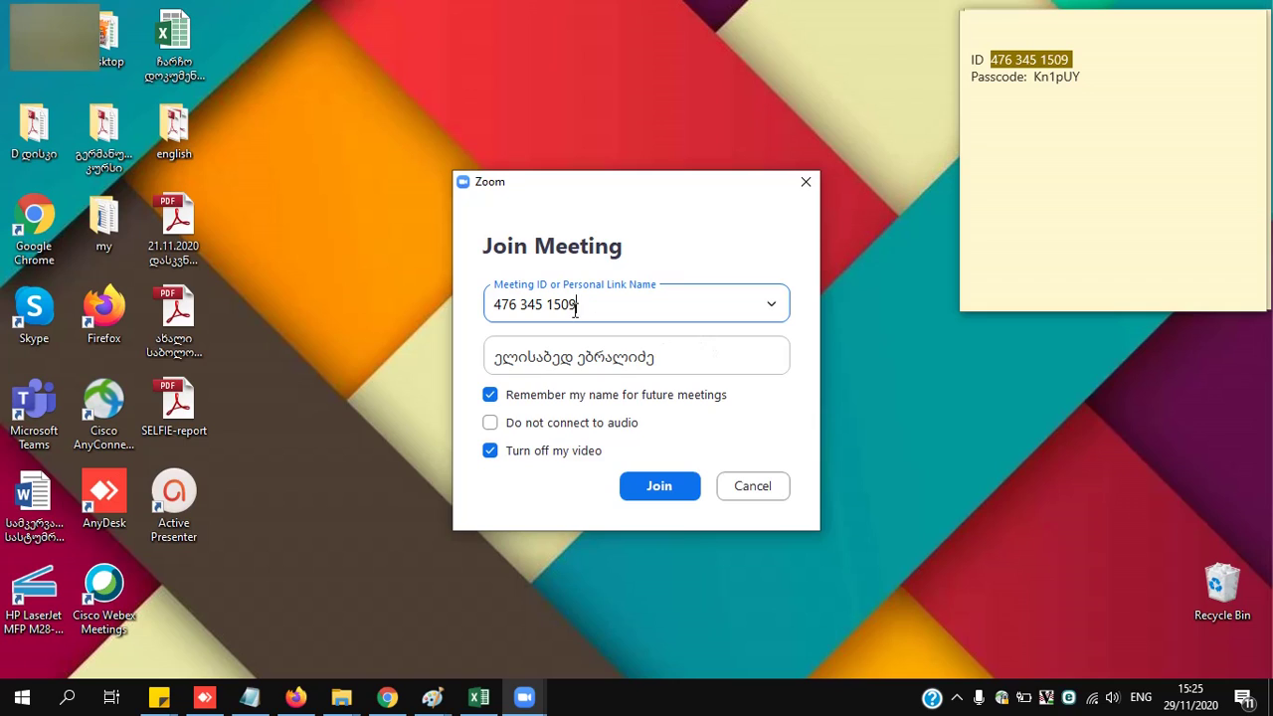
- Check the display name and leave Remember my name ticked
{"action": "left_click", "coordinate": [1035, 78]}
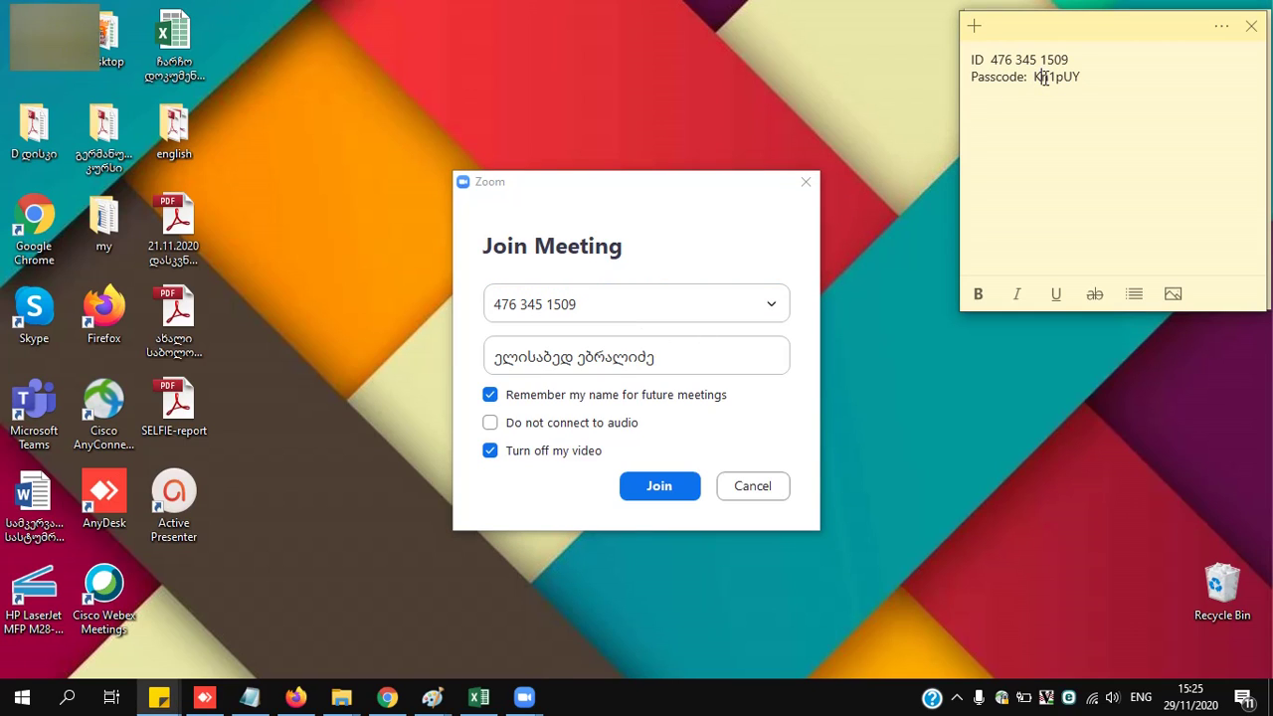
{"action": "left_click_drag", "start_coordinate": [1082, 76], "coordinate": [1031, 85]}
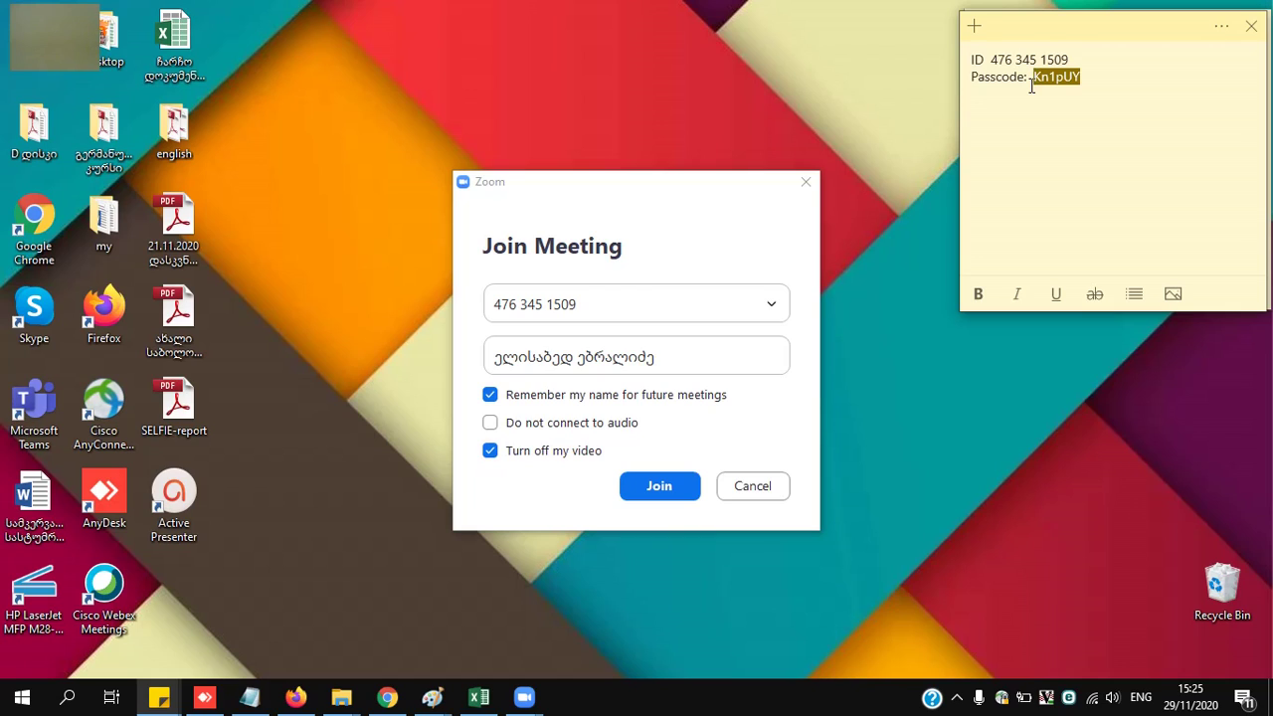
{"action": "left_click", "coordinate": [578, 360]}
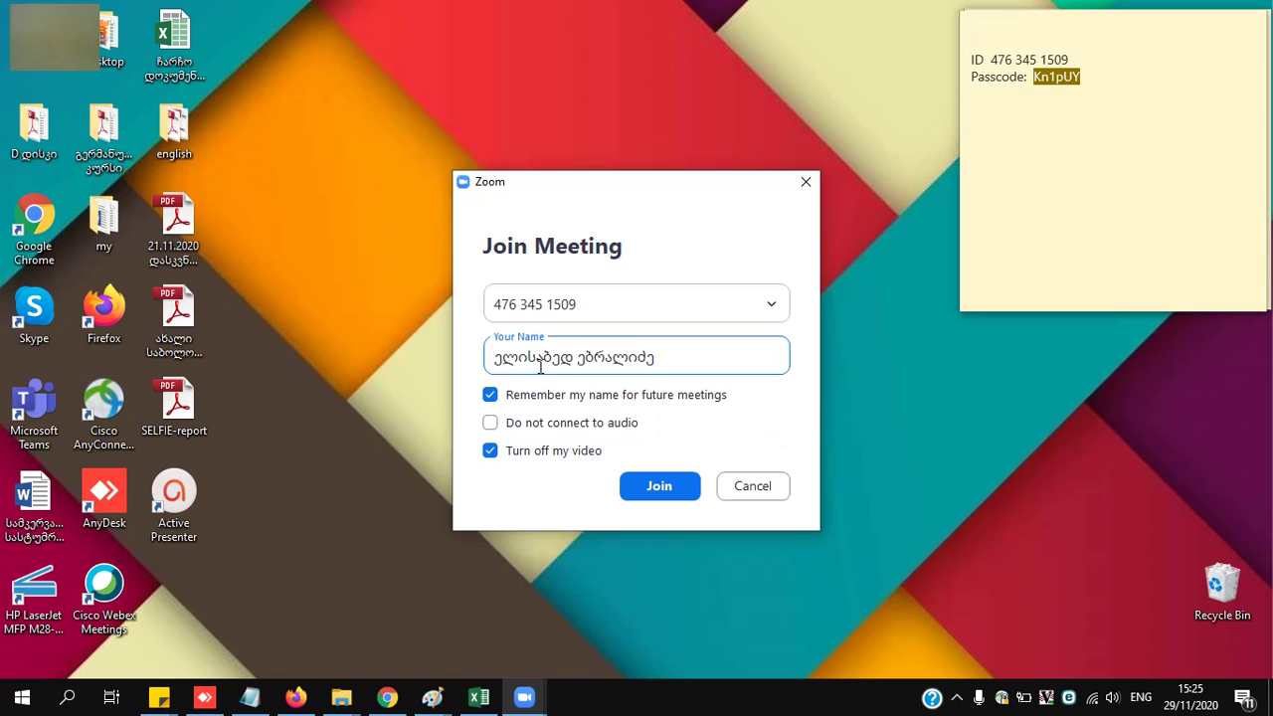
{"action": "left_click_drag", "start_coordinate": [672, 357], "coordinate": [493, 360]}
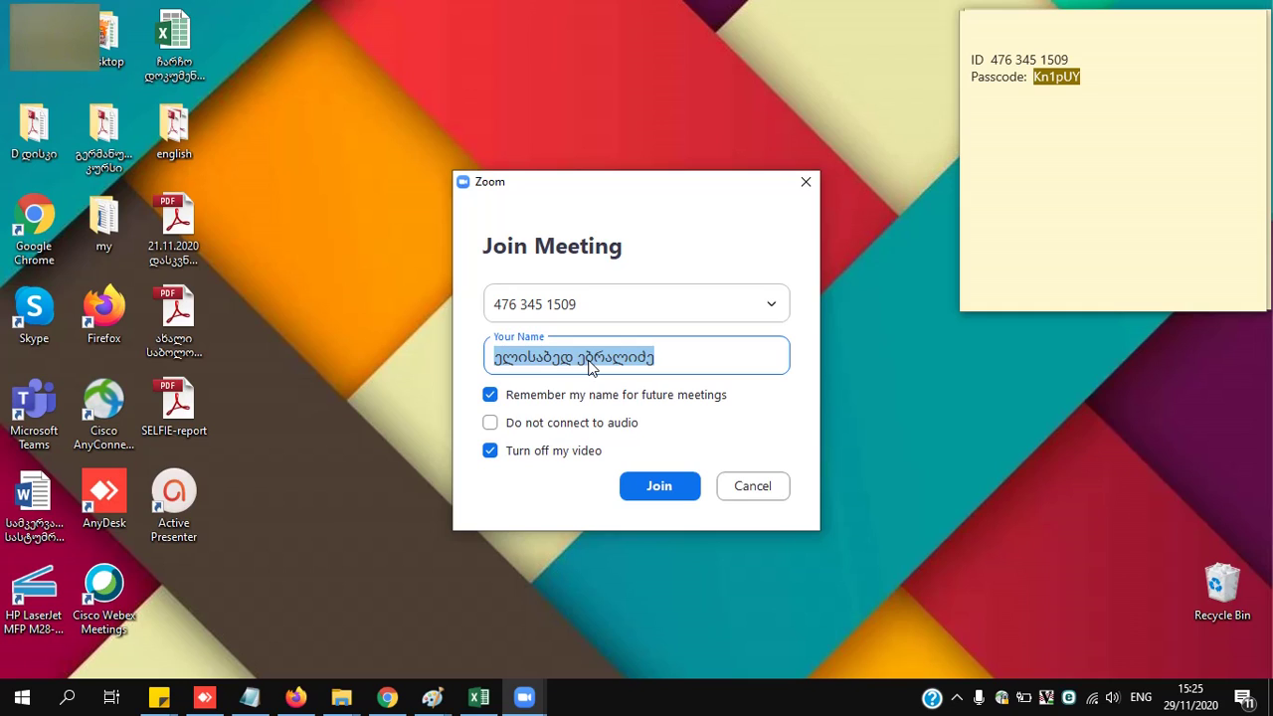
{"action": "left_click", "coordinate": [712, 360]}
{"action": "left_click", "coordinate": [490, 397]}
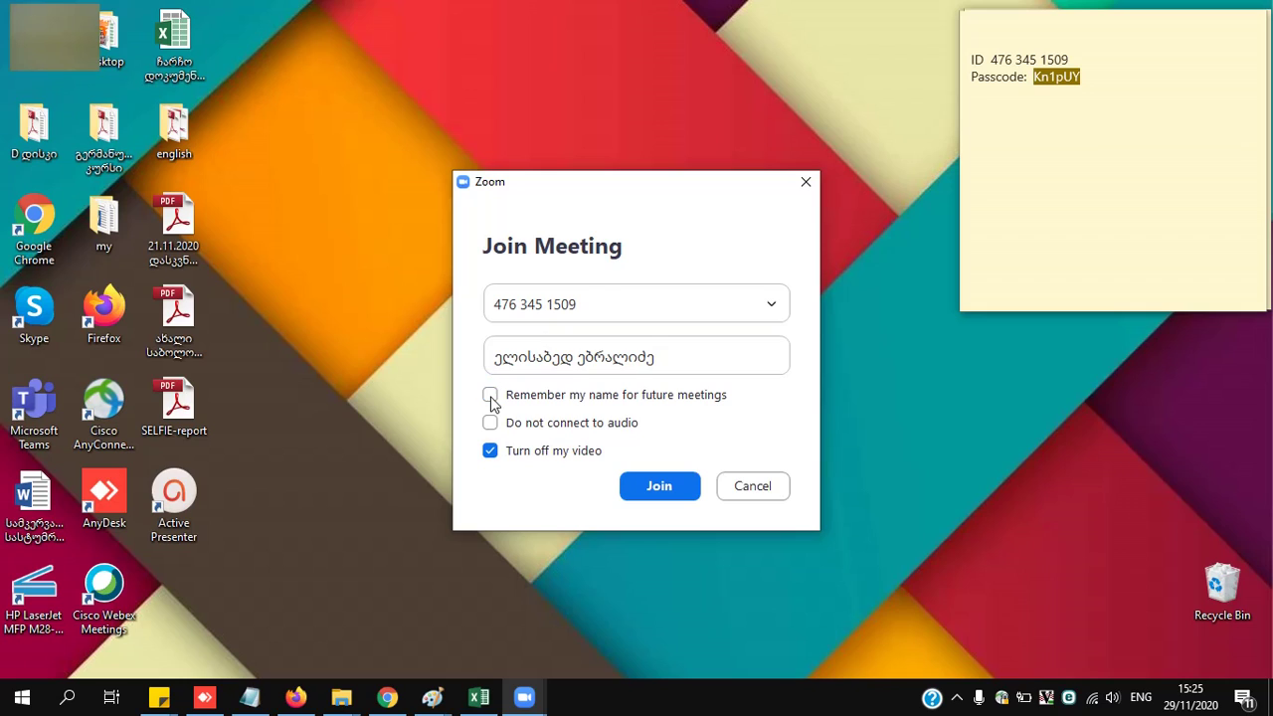
{"action": "left_click", "coordinate": [491, 396]}
{"action": "left_click_drag", "start_coordinate": [649, 356], "coordinate": [509, 364]}
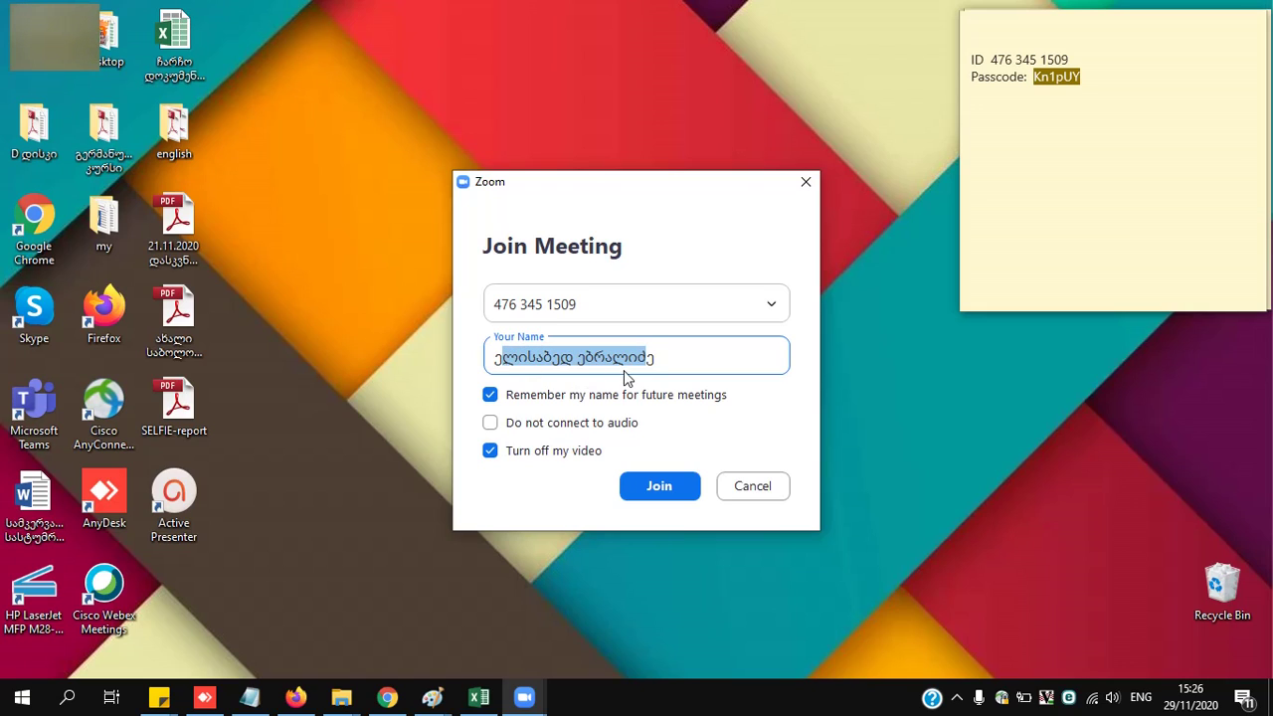
- Tick Do not connect to audio so the meeting joins without audio
{"action": "left_click", "coordinate": [491, 423]}
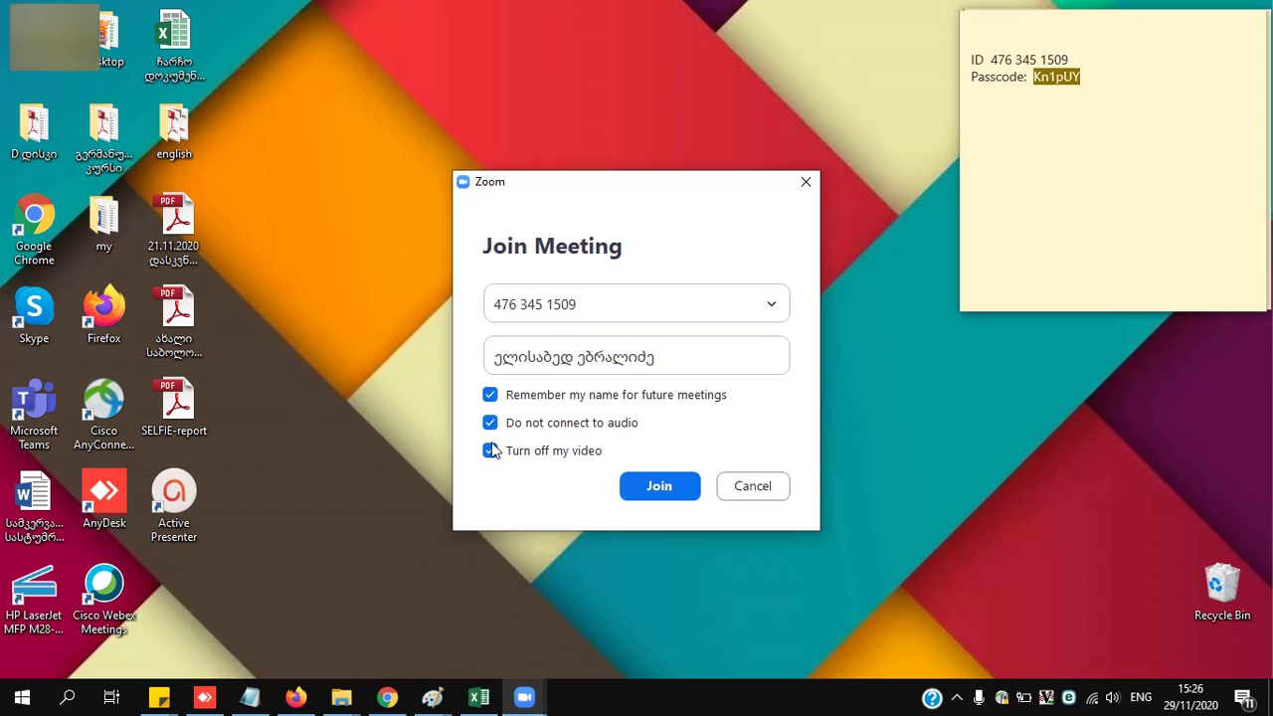
{"action": "left_click", "coordinate": [494, 423]}
{"action": "left_click", "coordinate": [495, 424]}
- Submit the meeting ID, paste the sticky-note passcode into Meeting Passcode, and join the meeting
{"action": "left_click", "coordinate": [665, 493]}
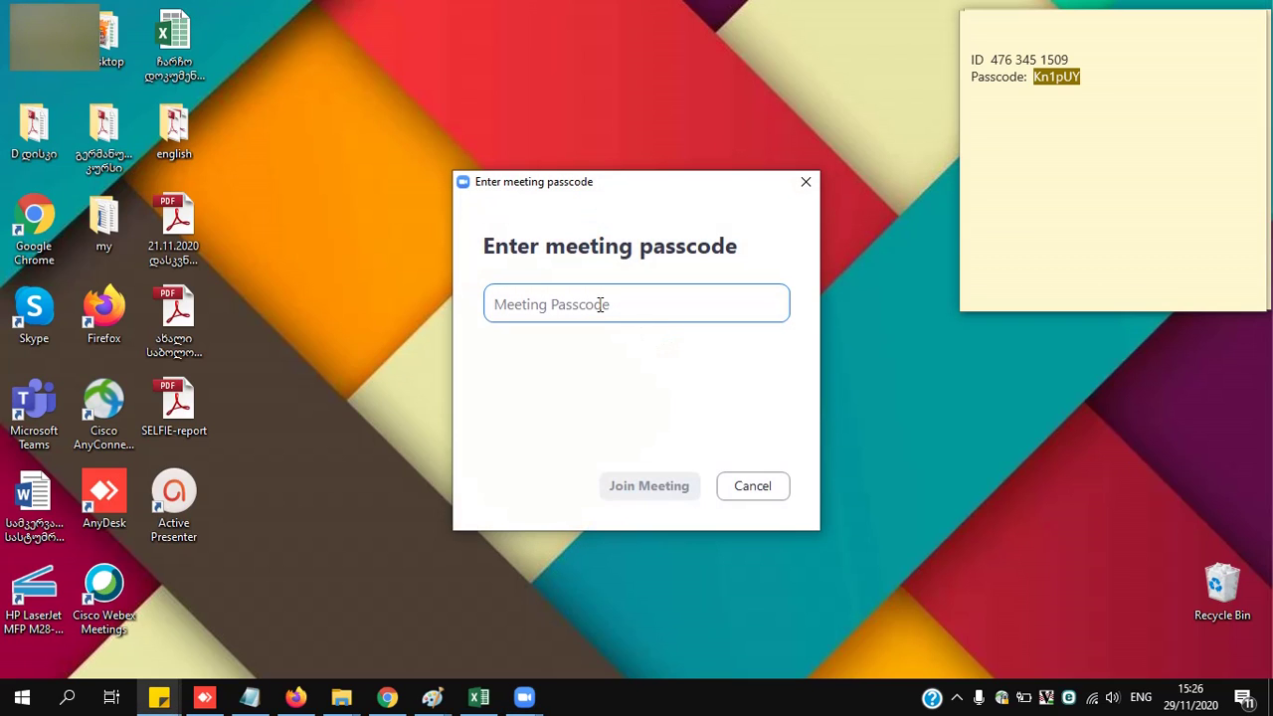
{"action": "left_click", "coordinate": [1030, 76]}
{"action": "left_click_drag", "start_coordinate": [1081, 76], "coordinate": [1033, 80]}
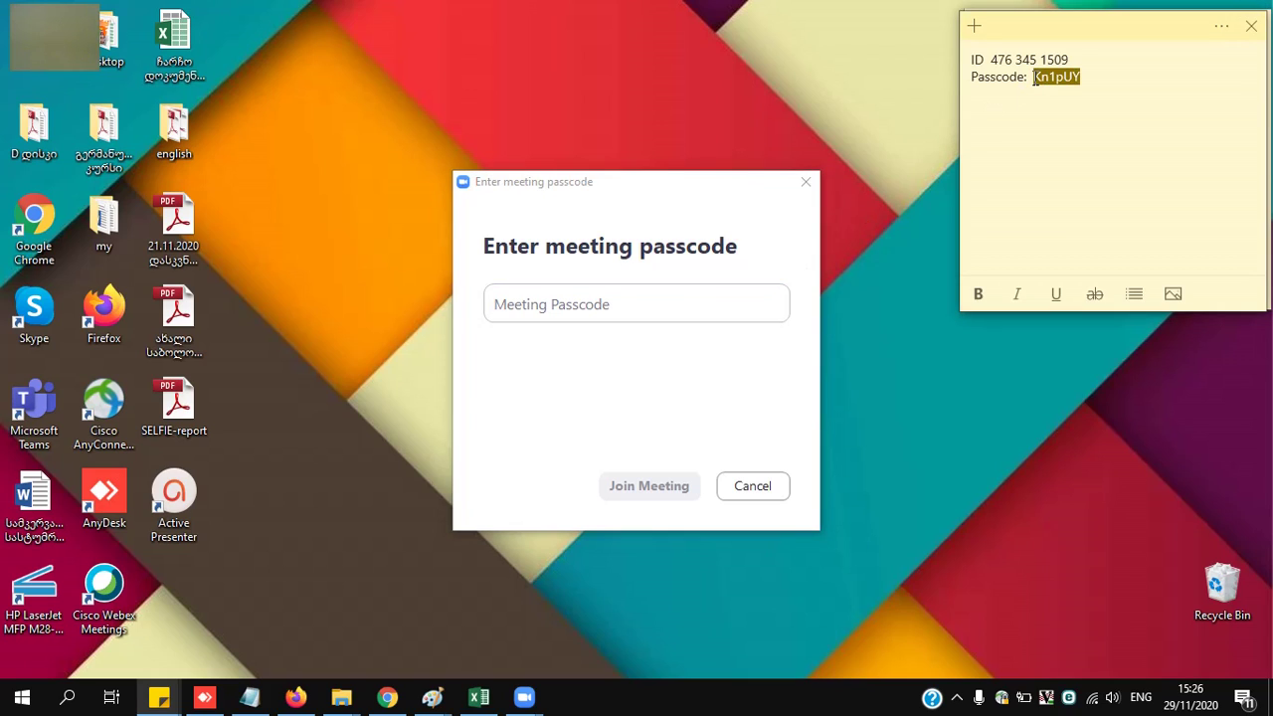
{"action": "key", "text": "ctrl+c"}
{"action": "left_click", "coordinate": [596, 304]}
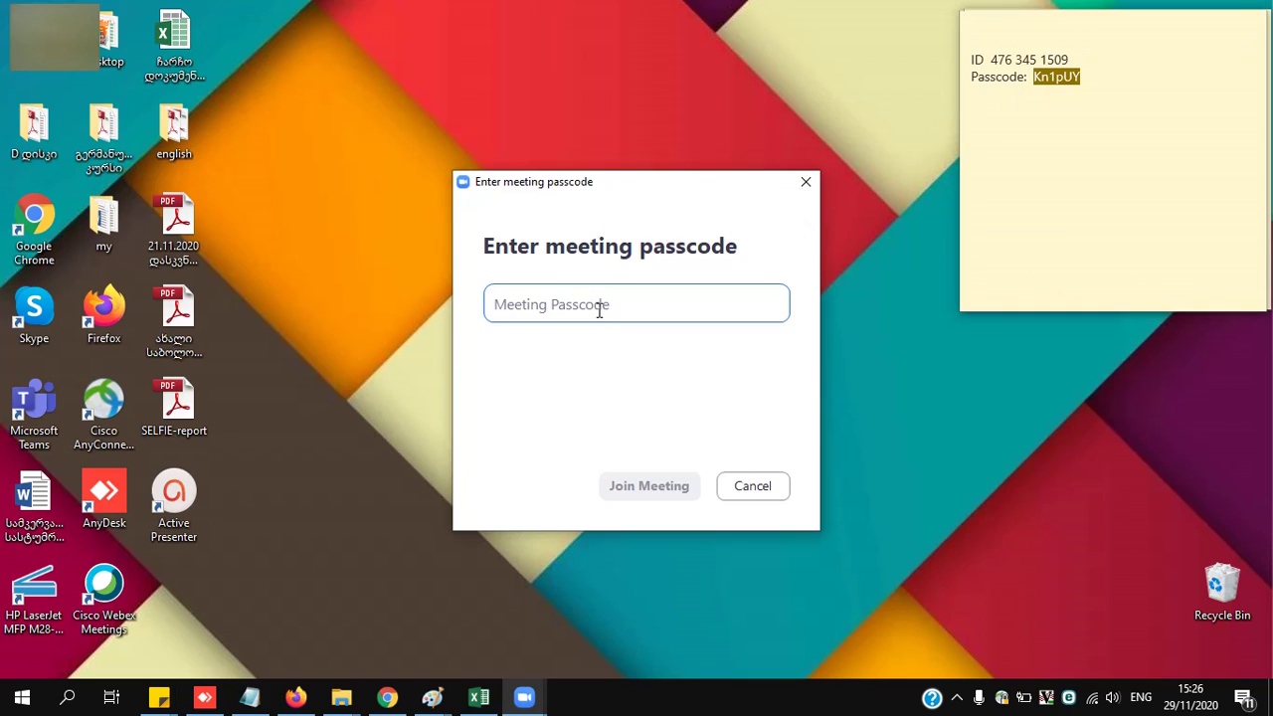
{"action": "key", "text": "ctrl+v"}
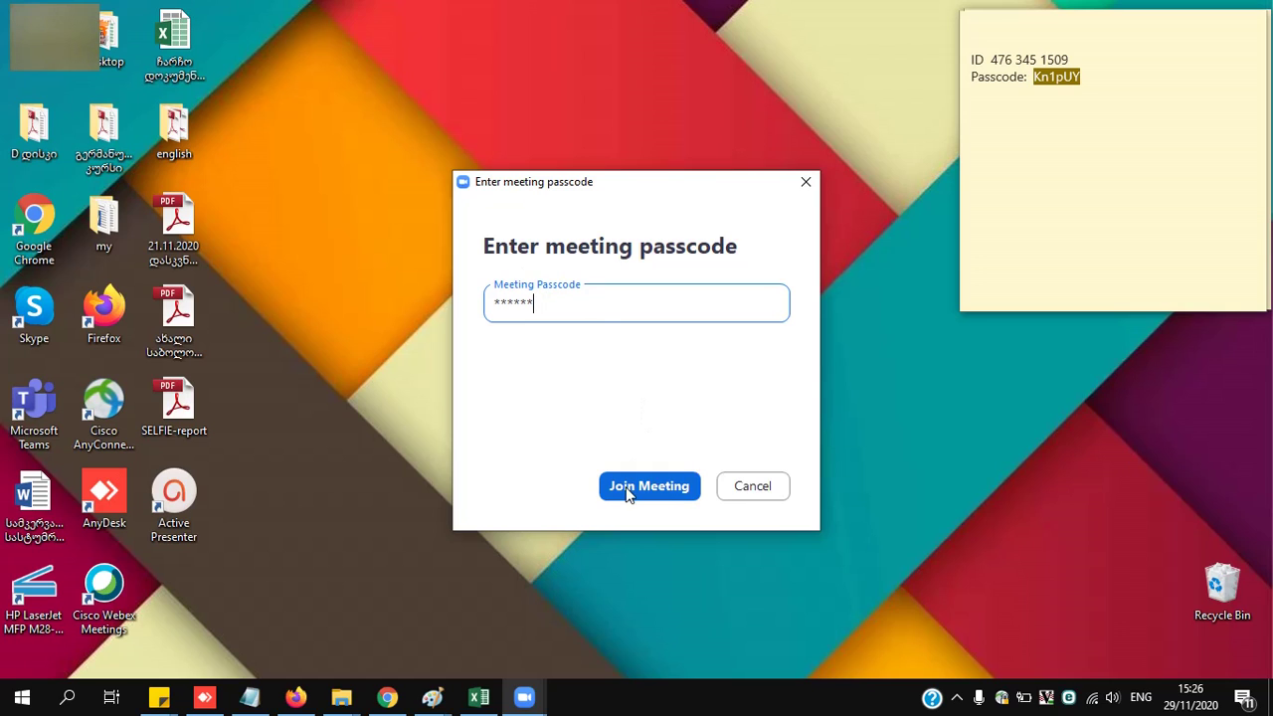
{"action": "left_click", "coordinate": [683, 491]}
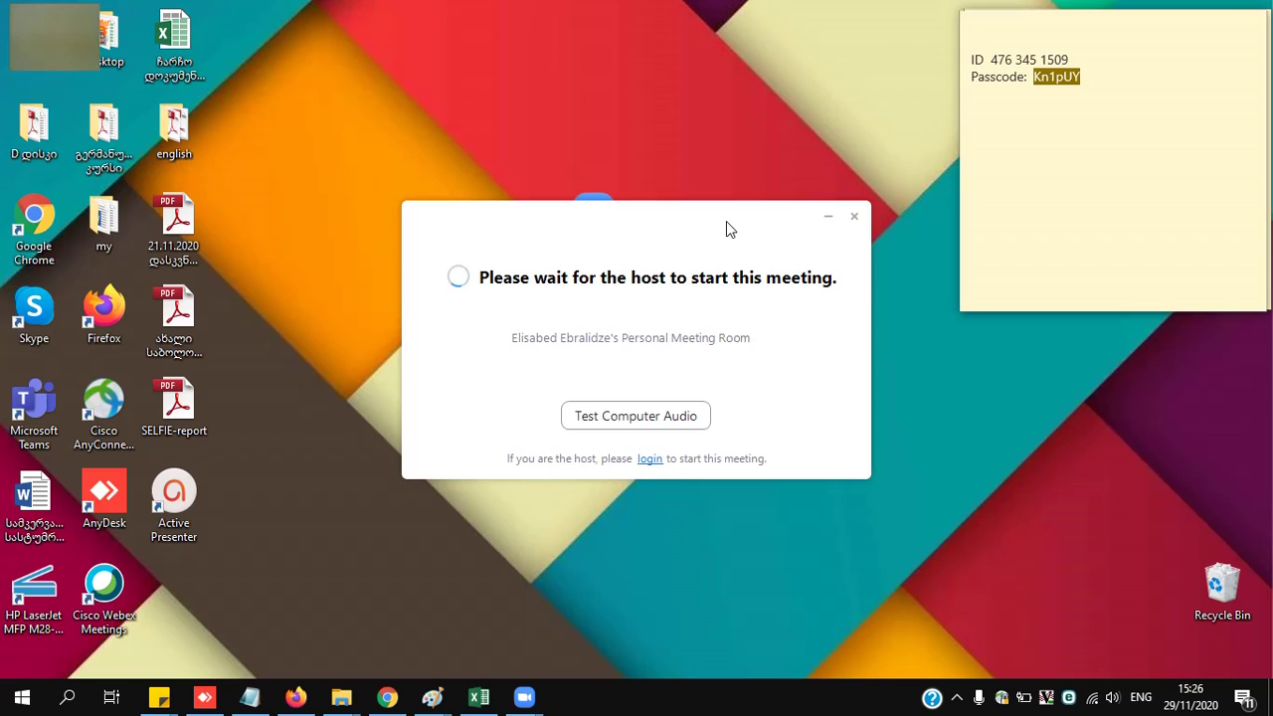
- Launch a second Zoom window from the desktop icon and go to its sign-in page
{"action": "left_click_drag", "start_coordinate": [727, 227], "coordinate": [949, 212]}
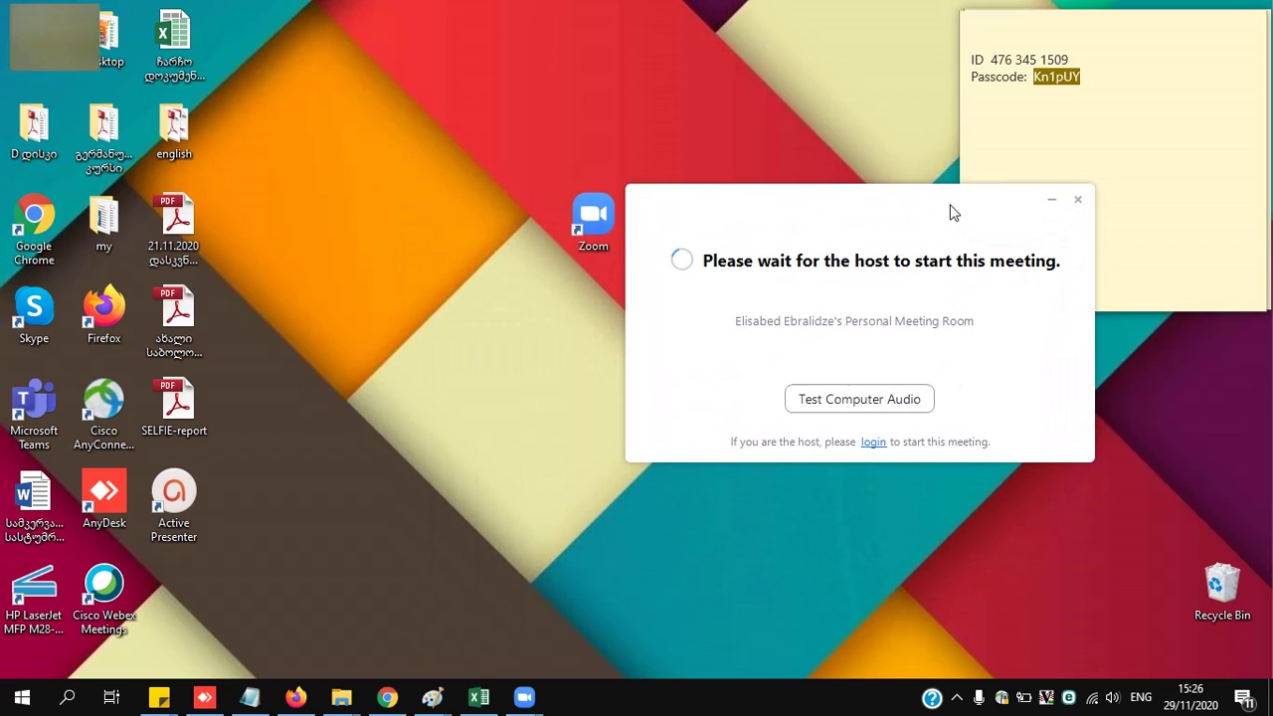
{"action": "double_click", "coordinate": [597, 220]}
{"action": "left_click_drag", "start_coordinate": [548, 165], "coordinate": [310, 141]}
{"action": "left_click", "coordinate": [331, 360]}
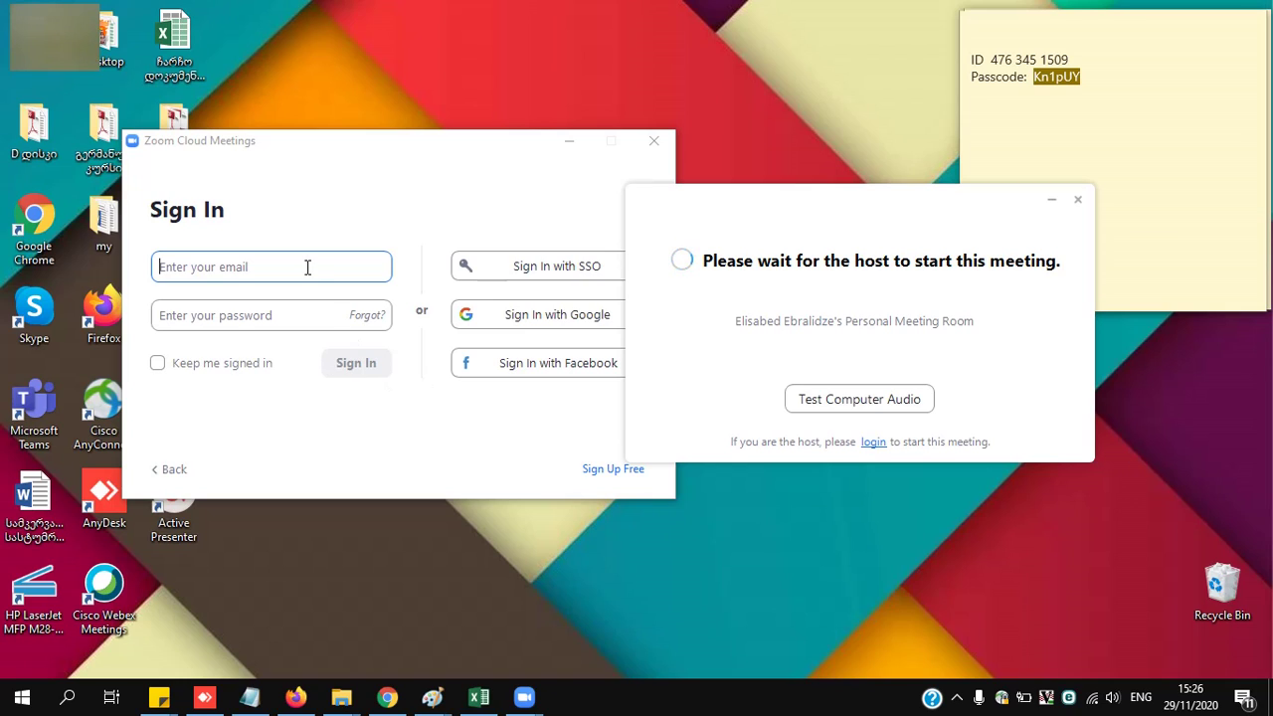
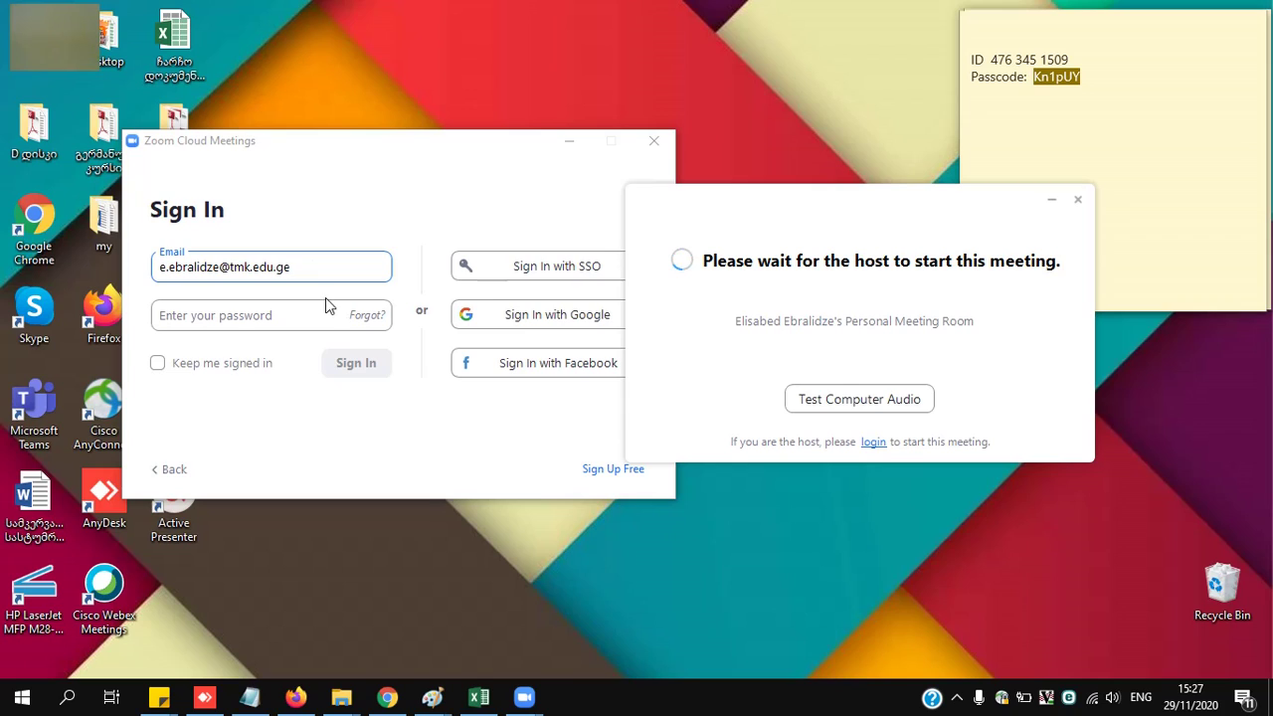
- Sign in with the account email and password, with Keep me signed in ticked
{"action": "left_click", "coordinate": [297, 311]}
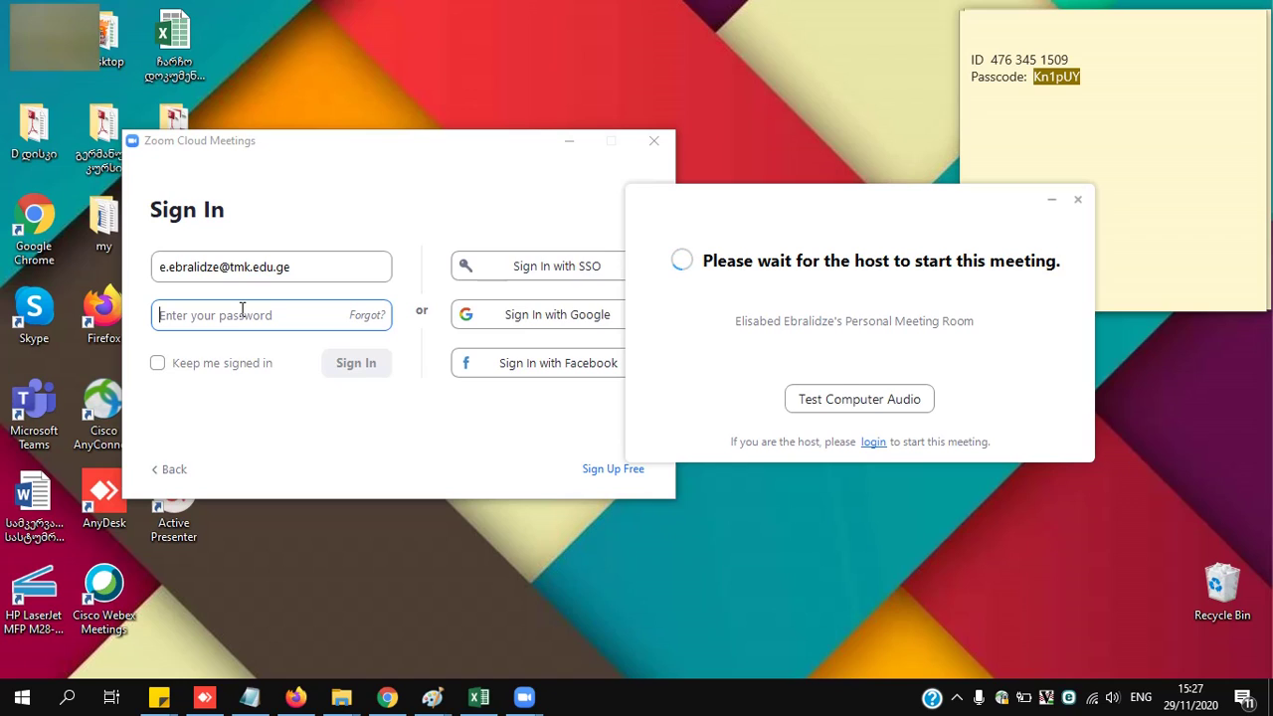
{"action": "type", "text": "*******"}
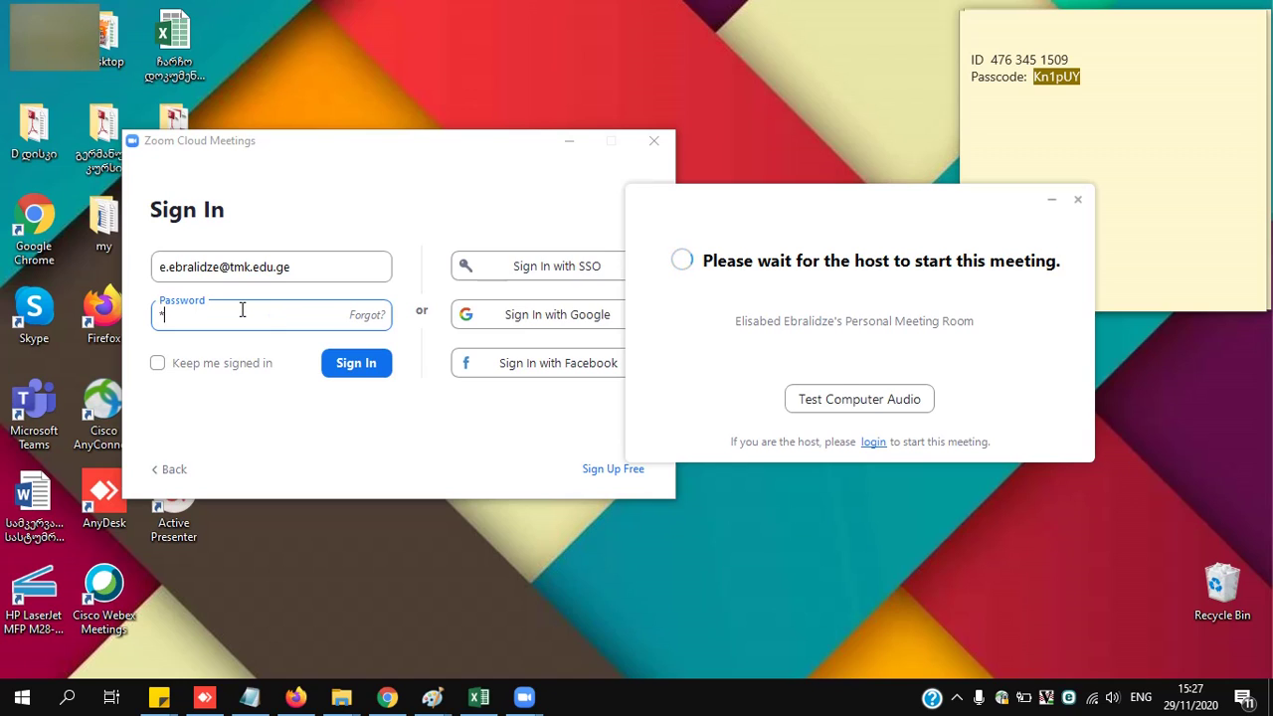
{"action": "type", "text": "******"}
{"action": "left_click", "coordinate": [161, 362]}
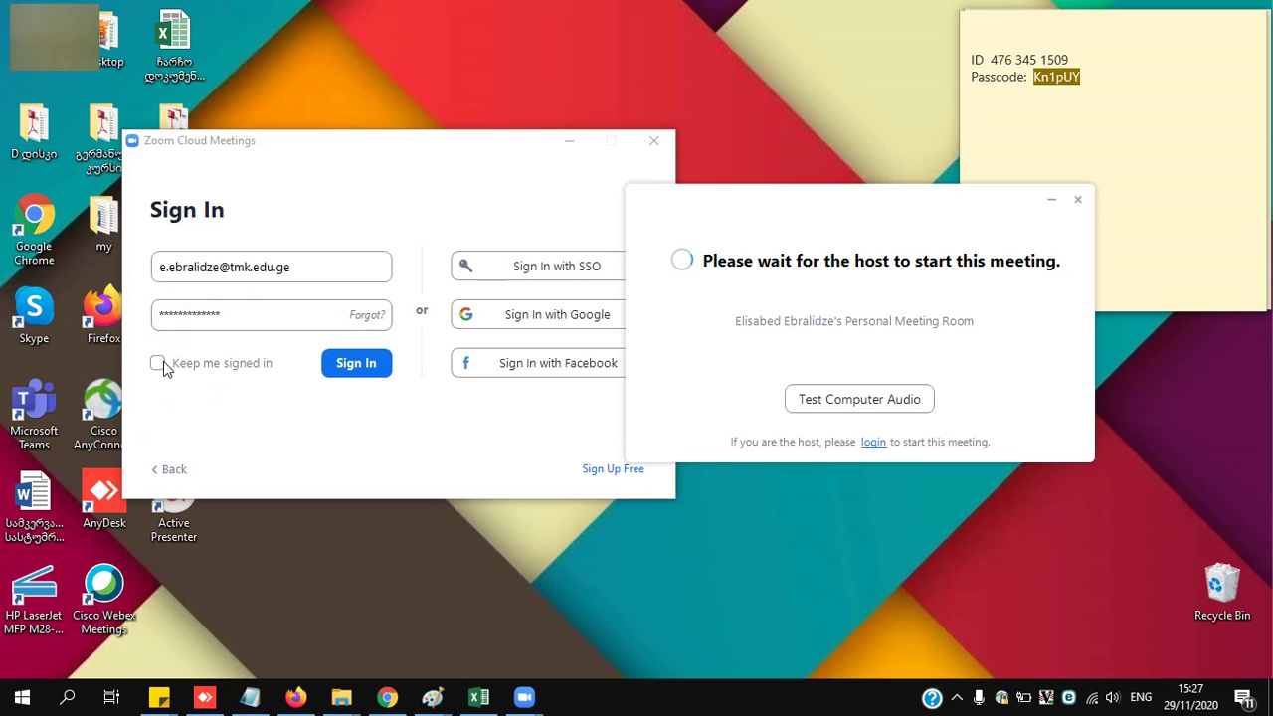
{"action": "left_click", "coordinate": [343, 366]}
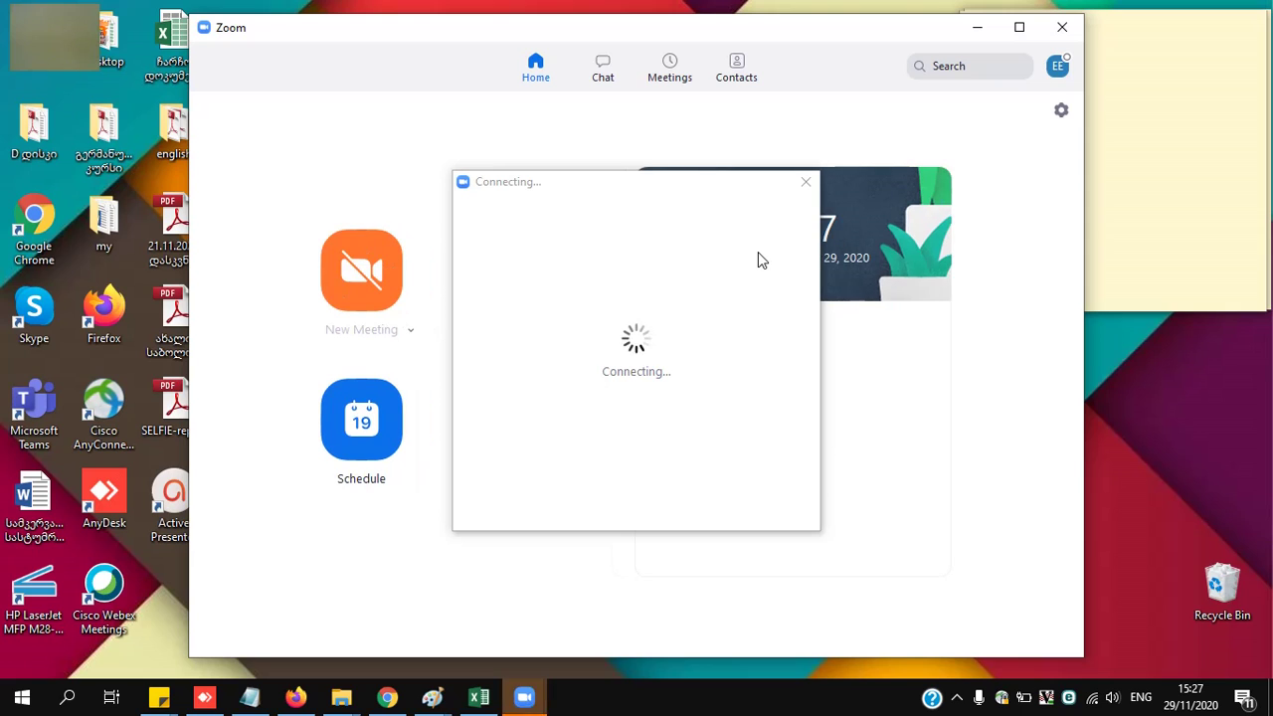
- Minimize the Zoom home window and maximize the meeting window
{"action": "left_click", "coordinate": [978, 33]}
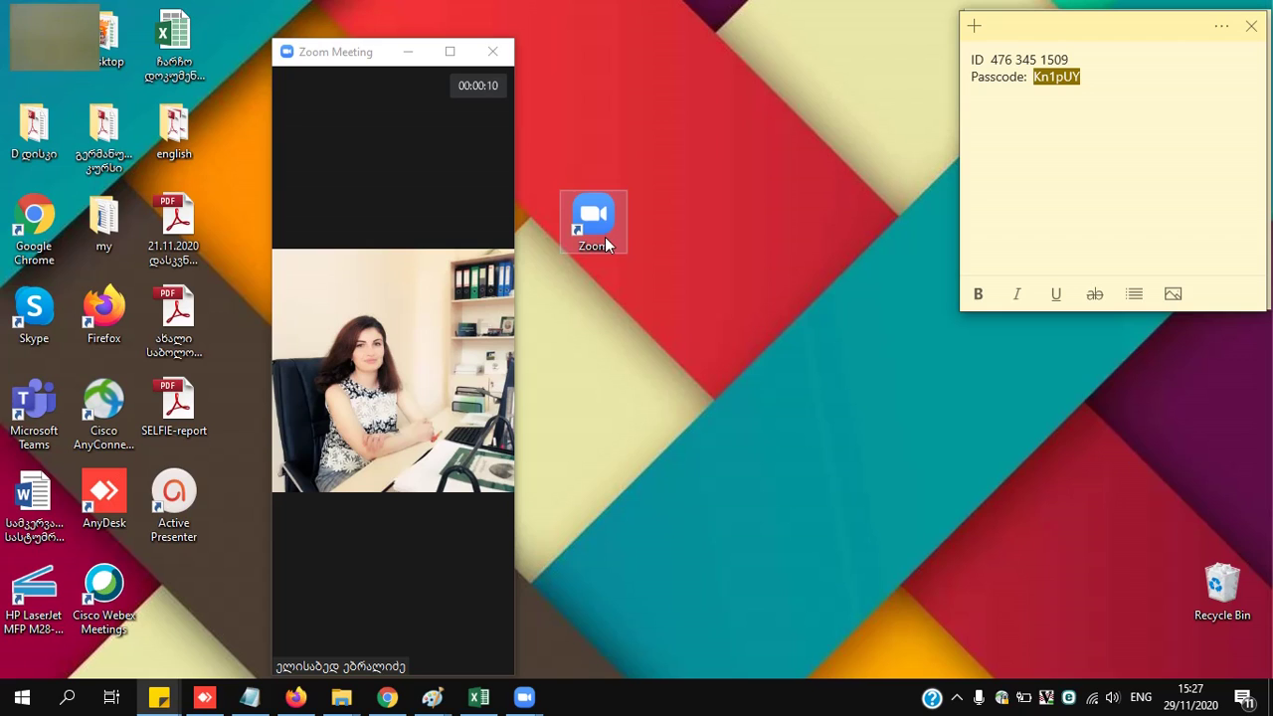
{"action": "left_click", "coordinate": [450, 50]}
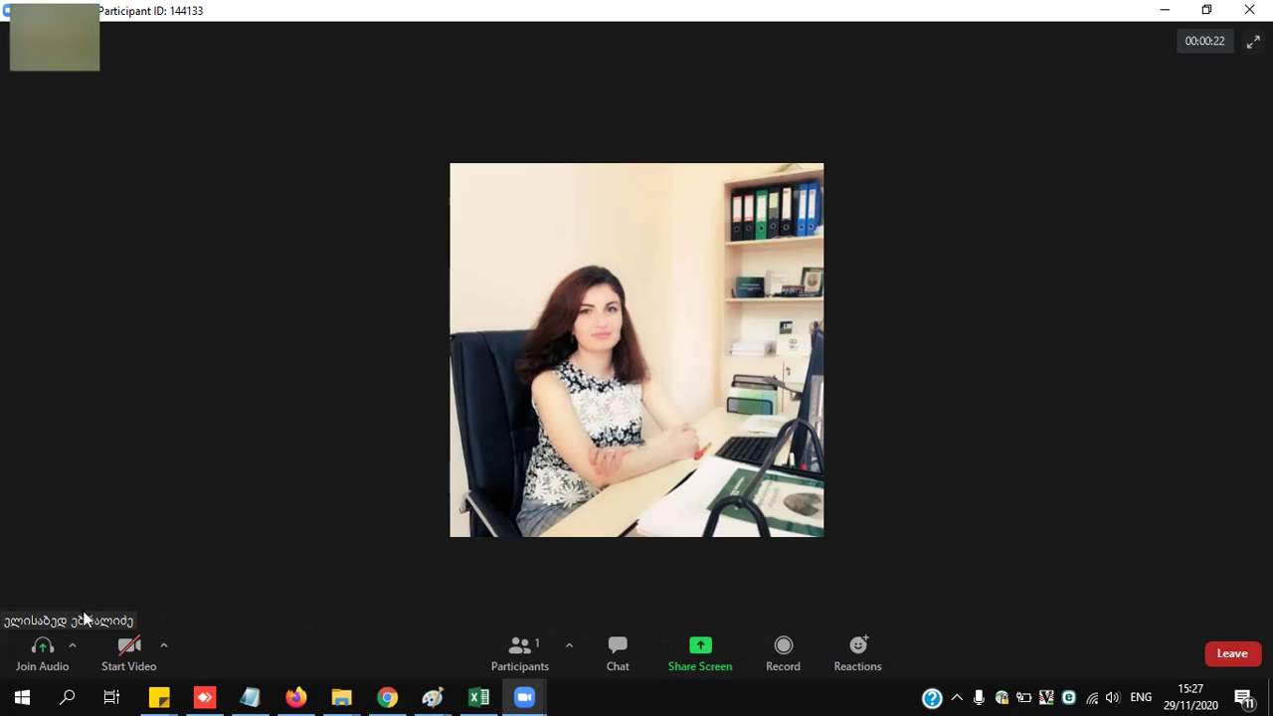
- Minimize the meeting to the mini video thumbnail, then restore the full meeting window
{"action": "left_click", "coordinate": [1172, 10]}
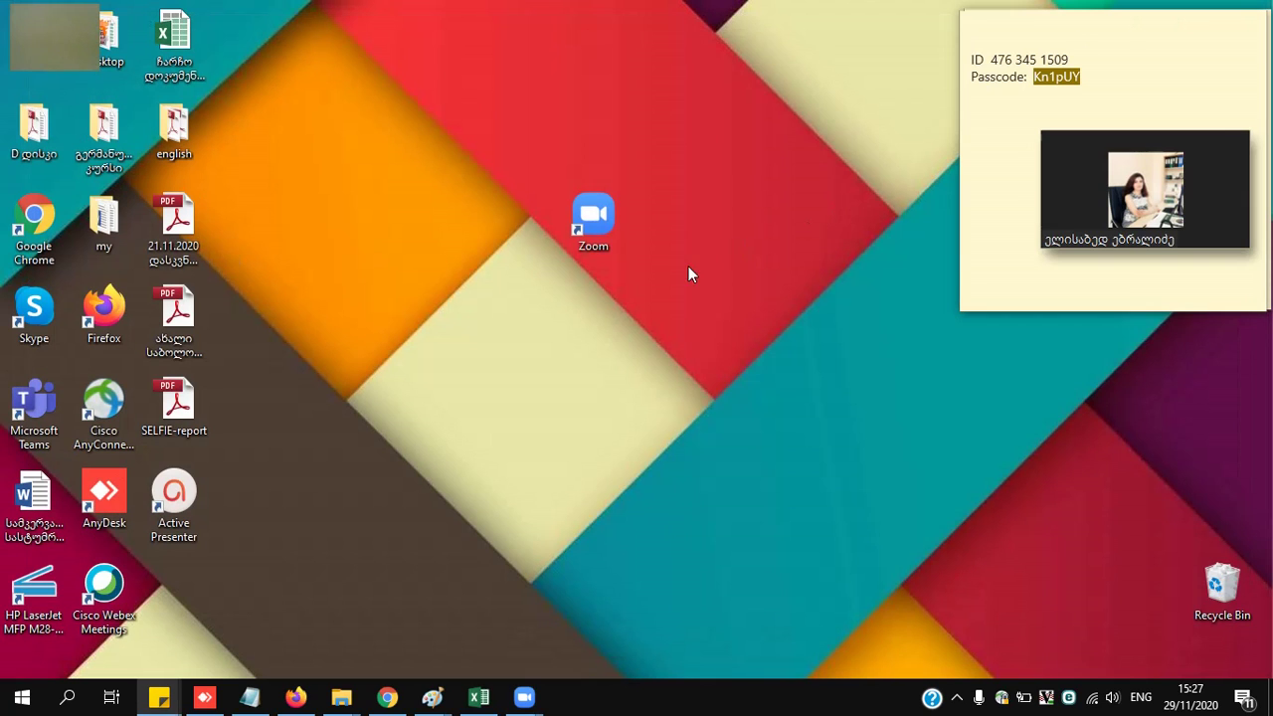
{"action": "mouse_move", "coordinate": [1120, 192]}
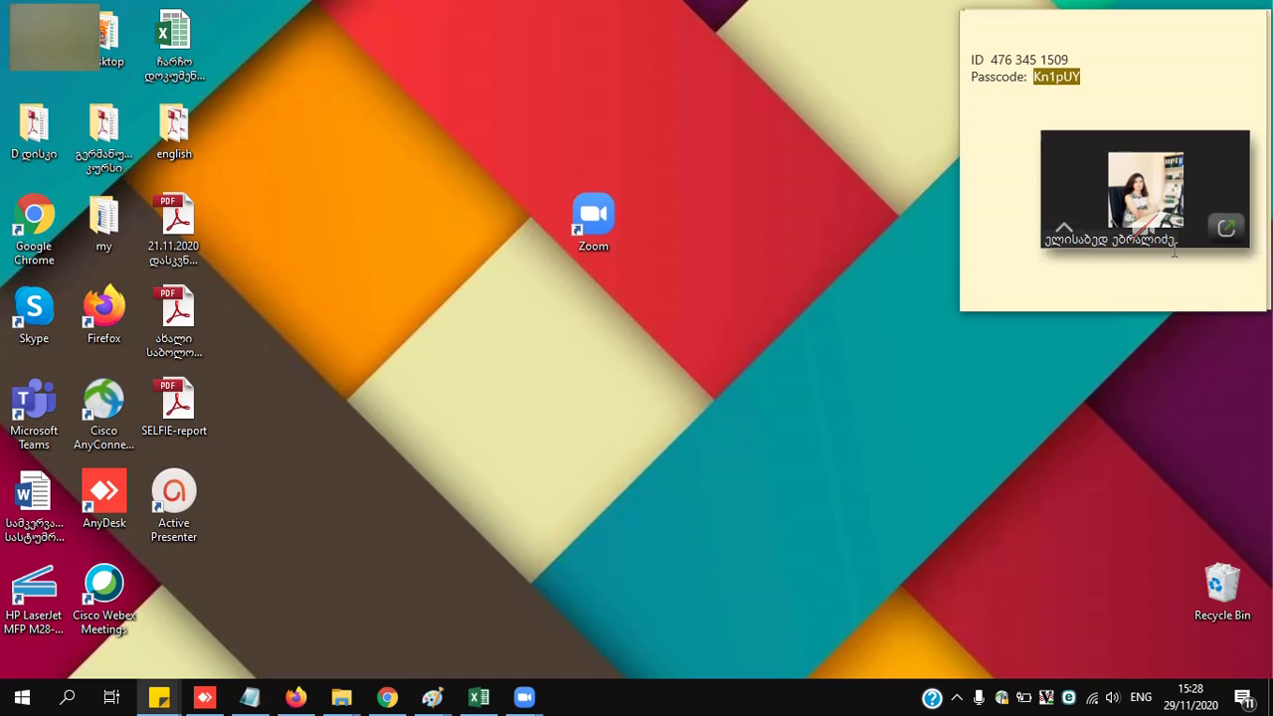
{"action": "left_click", "coordinate": [1224, 231]}
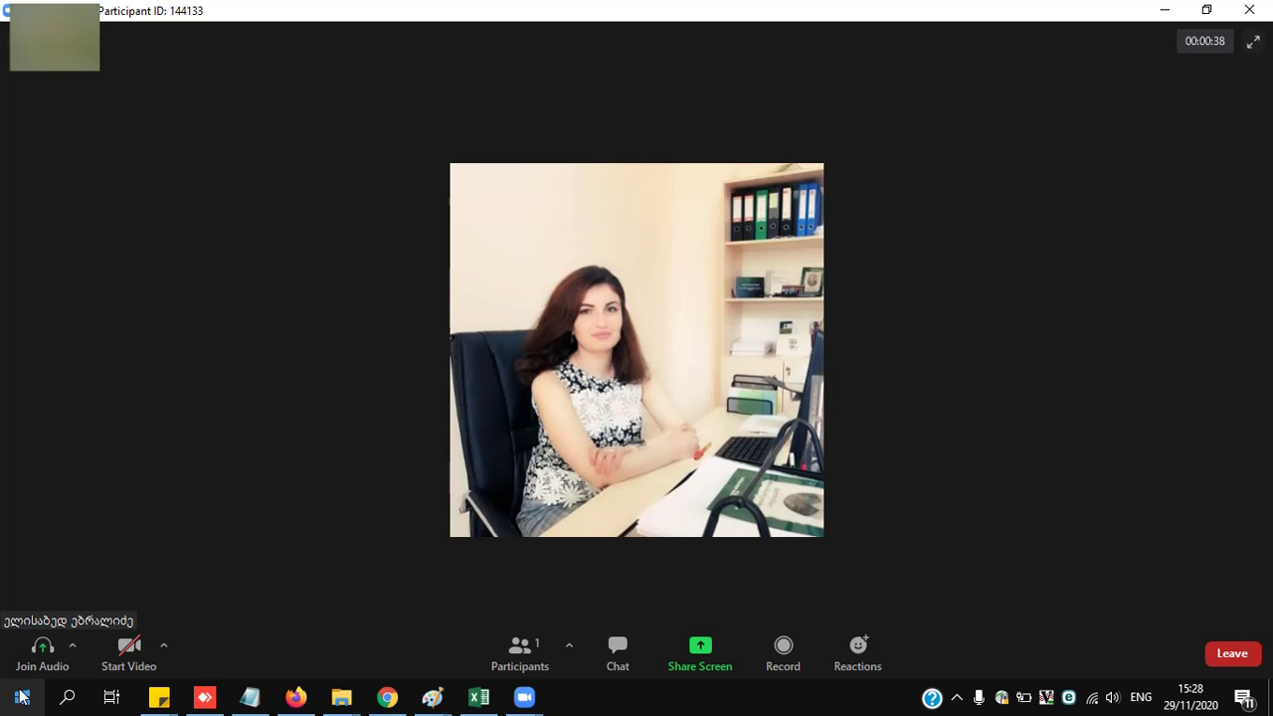
{"action": "left_click", "coordinate": [73, 652]}
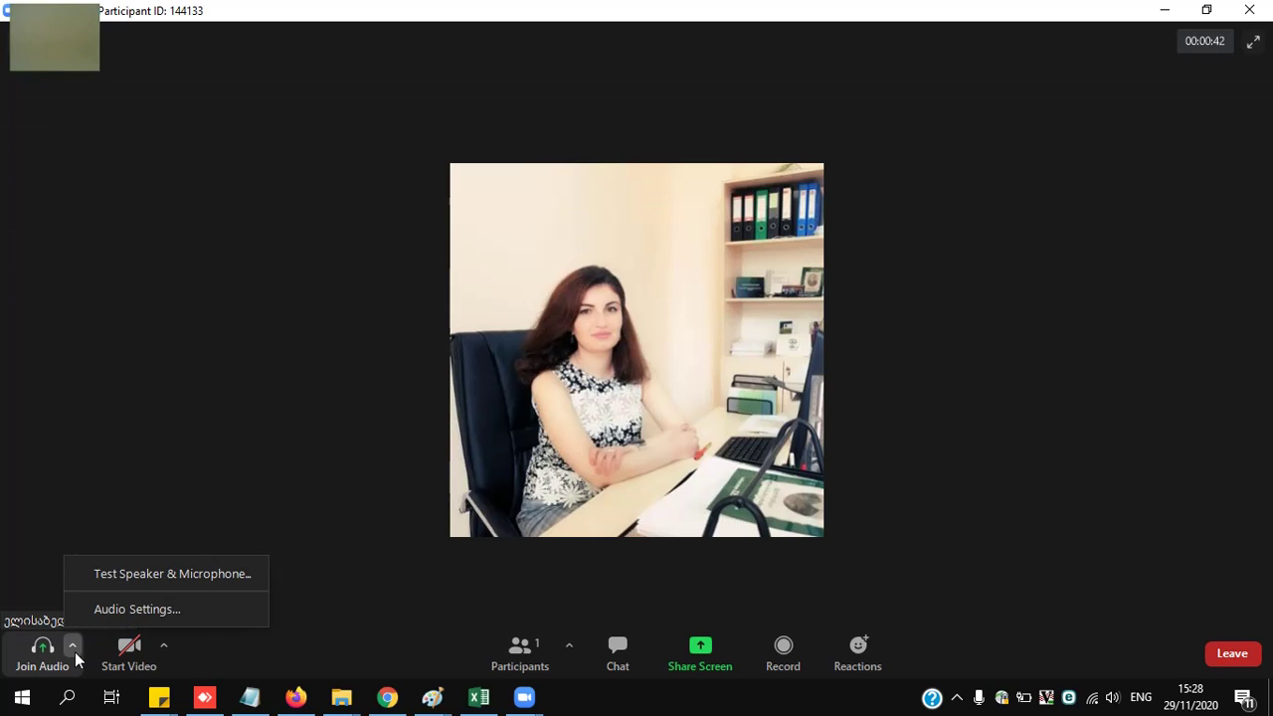
{"action": "left_click", "coordinate": [366, 611]}
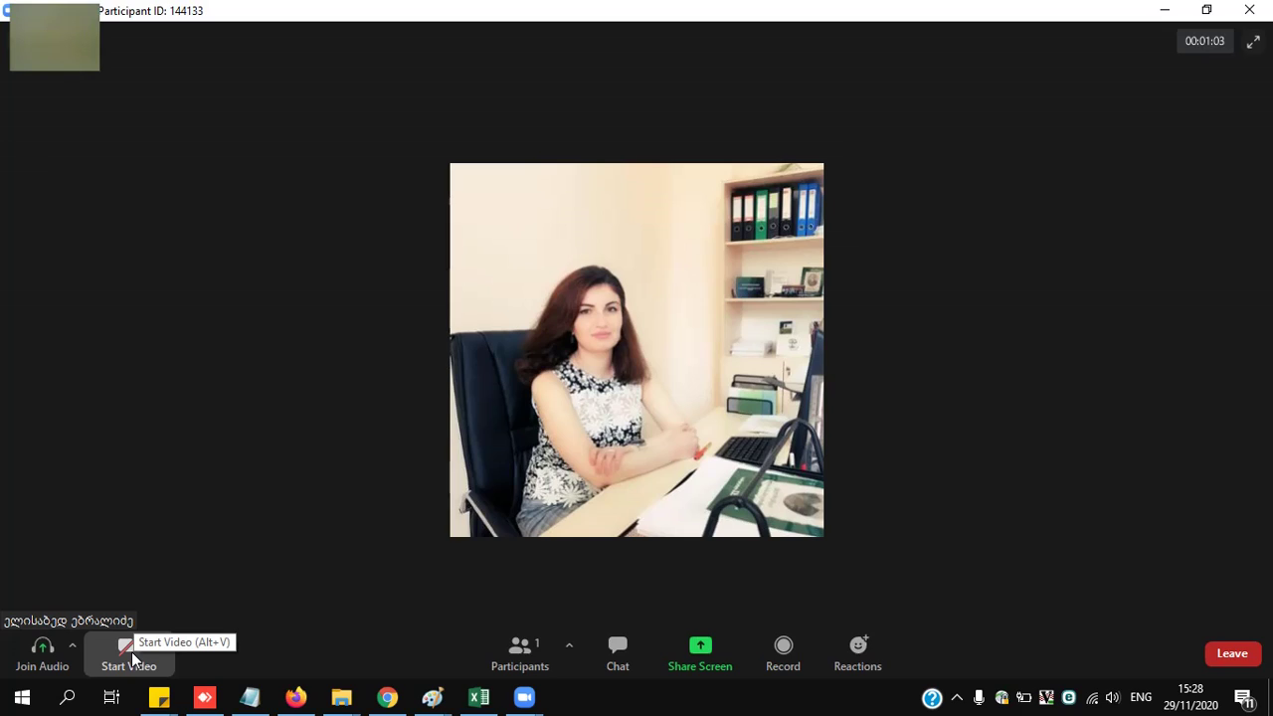
{"action": "left_click", "coordinate": [129, 651]}
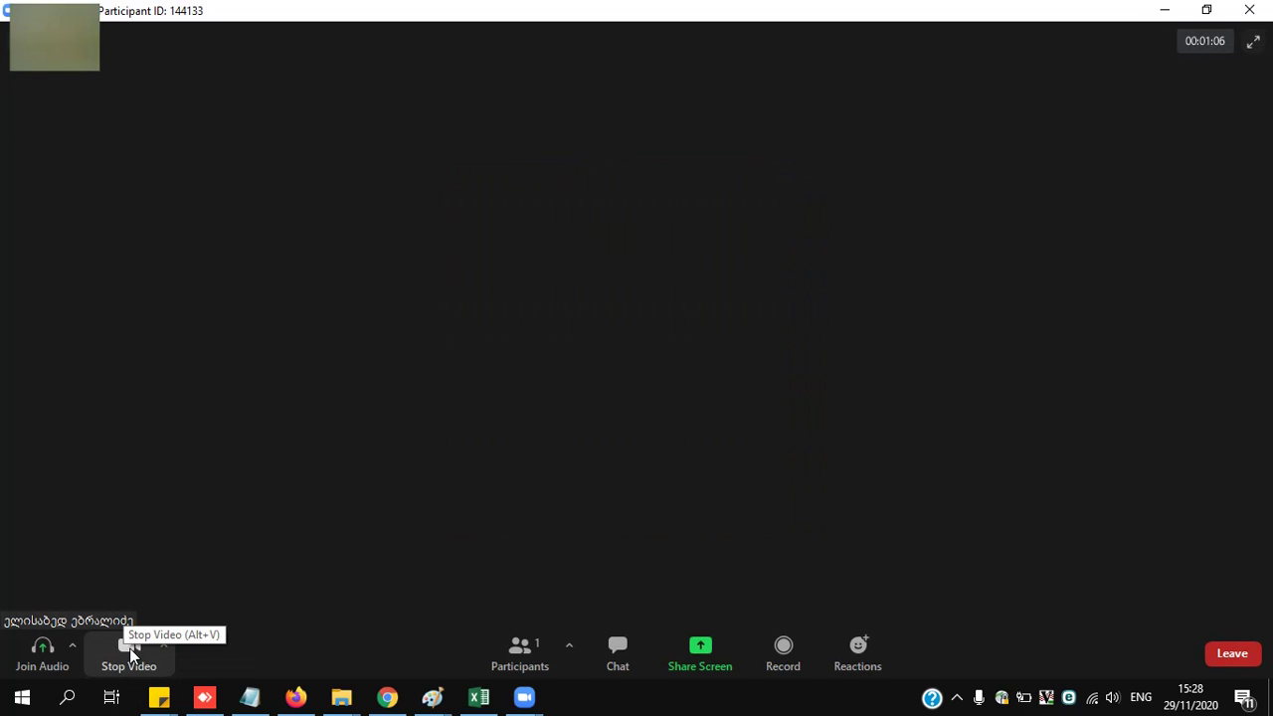
{"action": "left_click", "coordinate": [131, 655]}
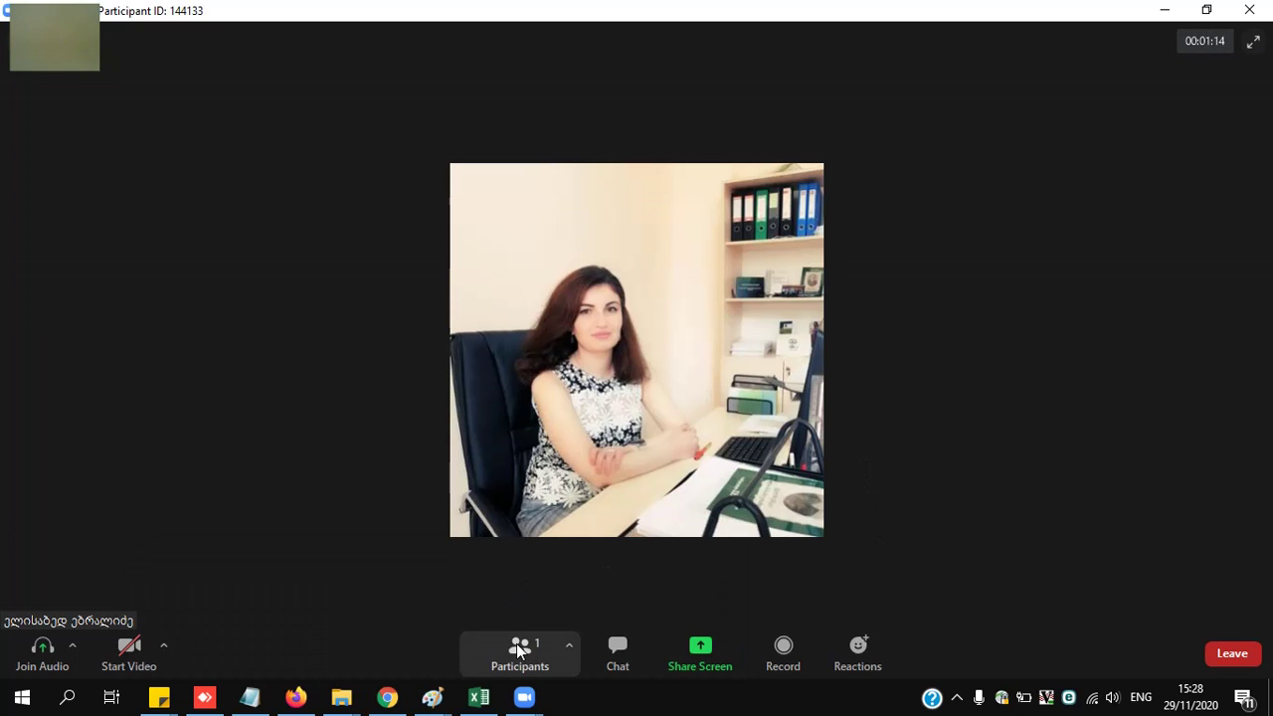
- Show the Participants panel and the Chat panel beside the video
{"action": "left_click", "coordinate": [519, 648]}
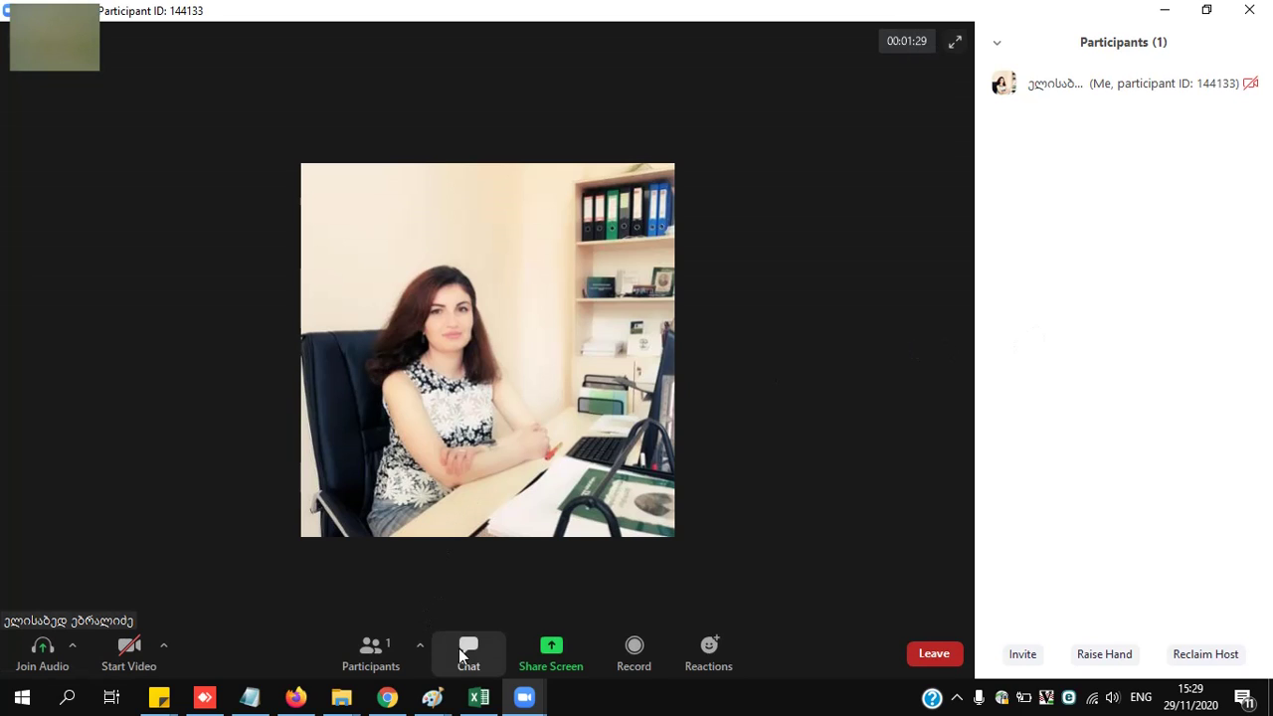
{"action": "left_click", "coordinate": [460, 647]}
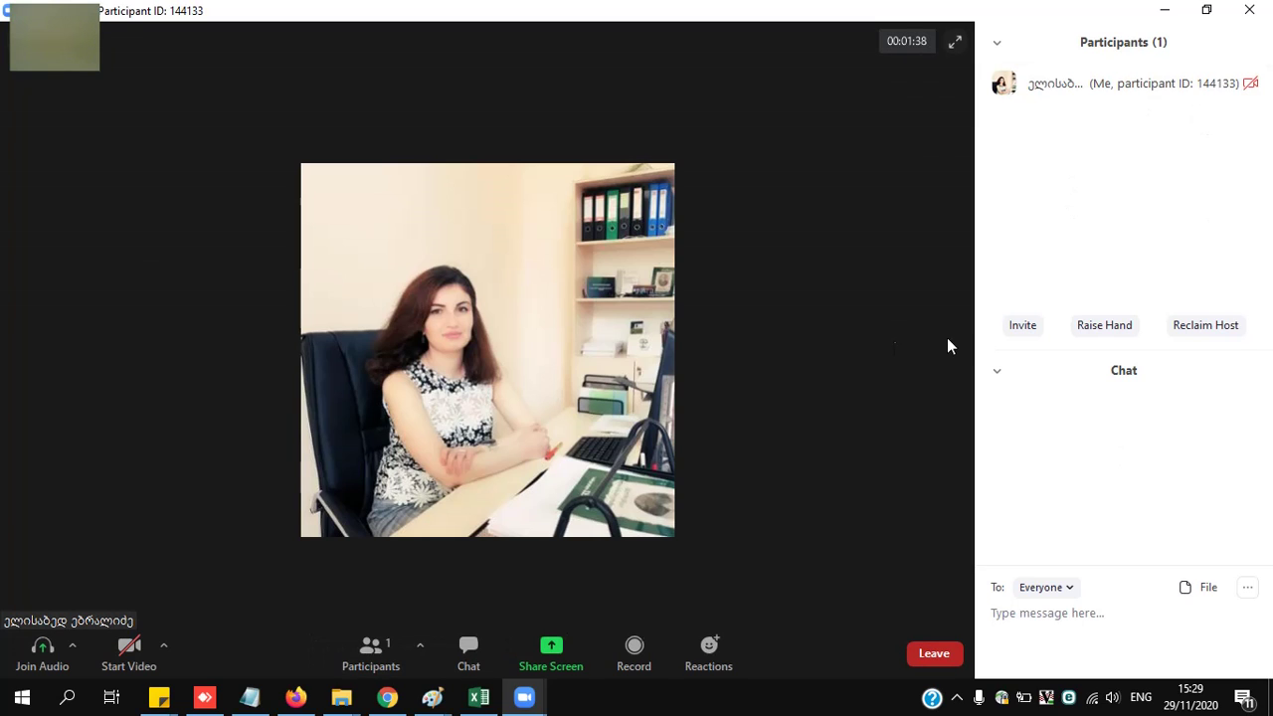
- Hide Participants and send the messages '..' and '......' to Everyone in chat
{"action": "left_click", "coordinate": [370, 648]}
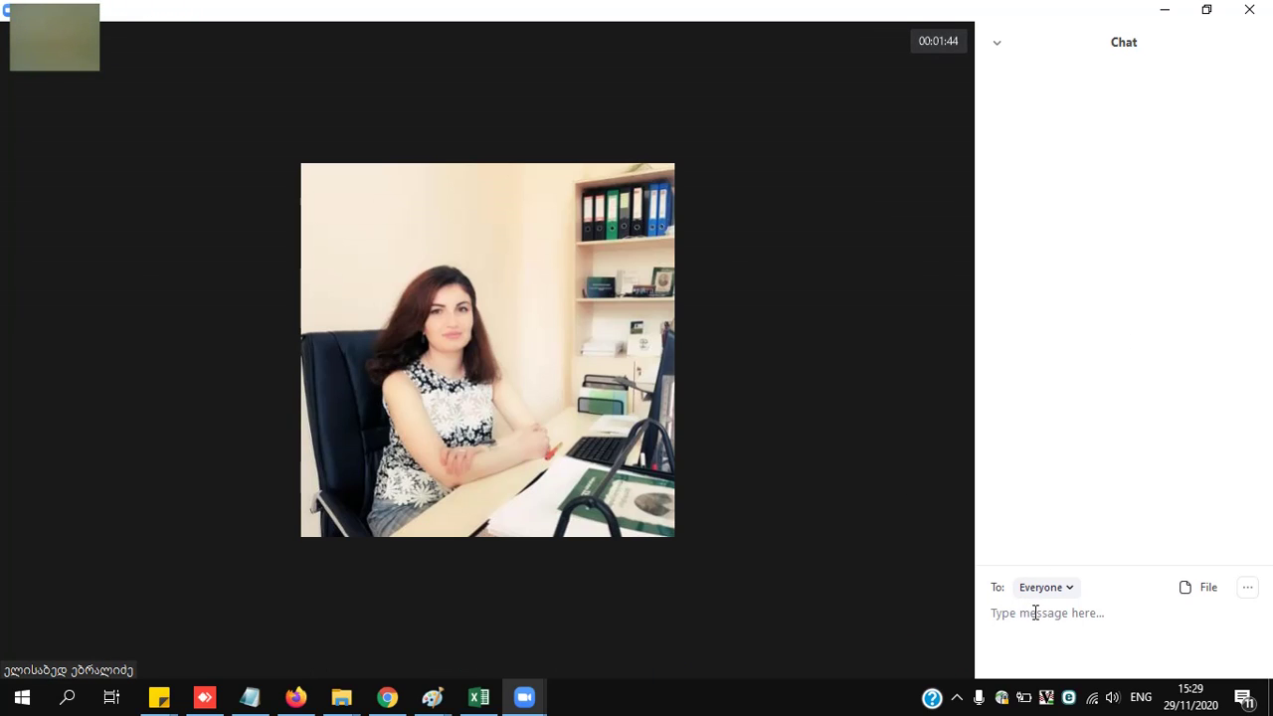
{"action": "left_click", "coordinate": [1035, 613]}
{"action": "key", "text": "alt+shift"}
{"action": "type", "text": ".."}
{"action": "key", "text": "Return"}
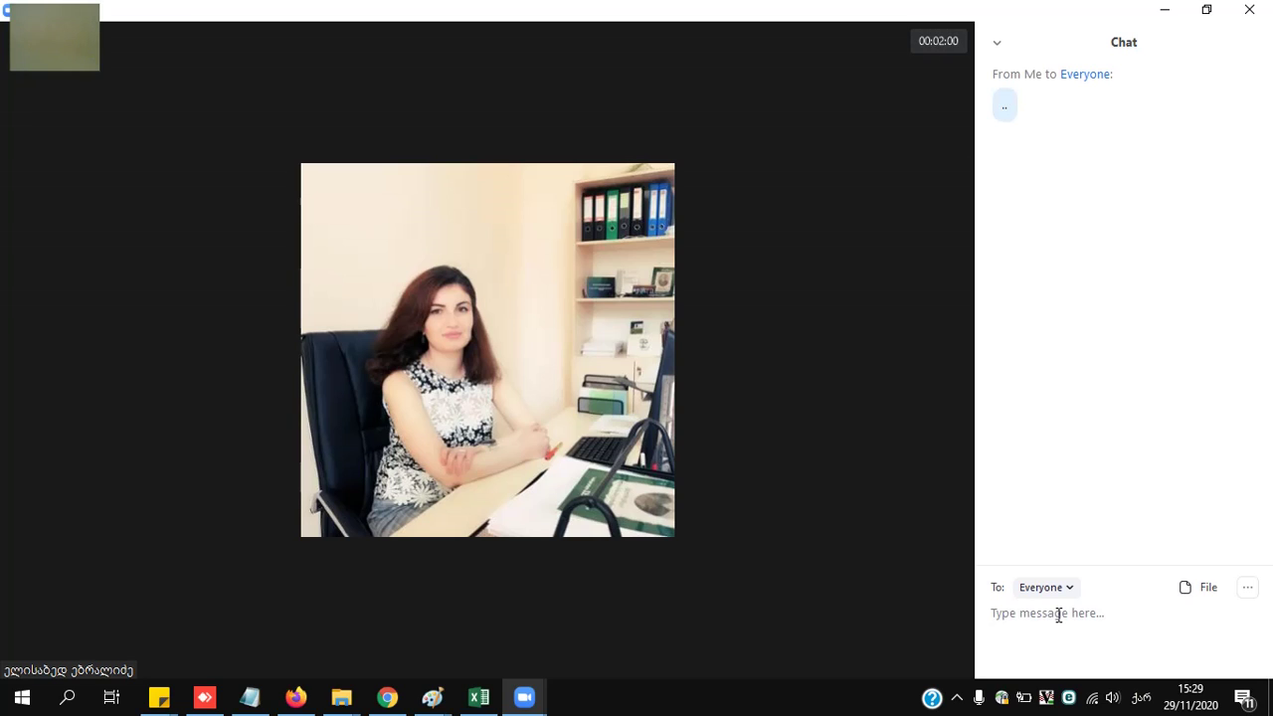
{"action": "type", "text": "......"}
{"action": "key", "text": "Return"}
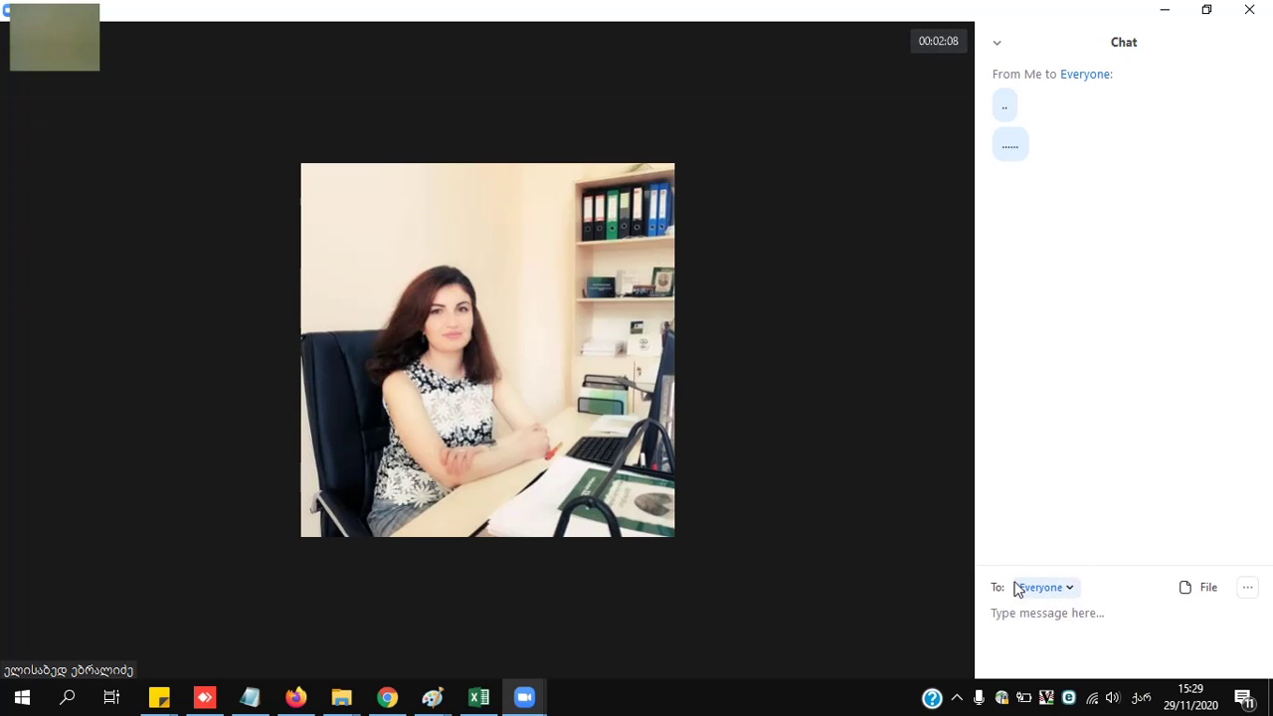
- Keep the chat recipient as Everyone and choose to share a file from Your Computer
{"action": "left_click", "coordinate": [1071, 590]}
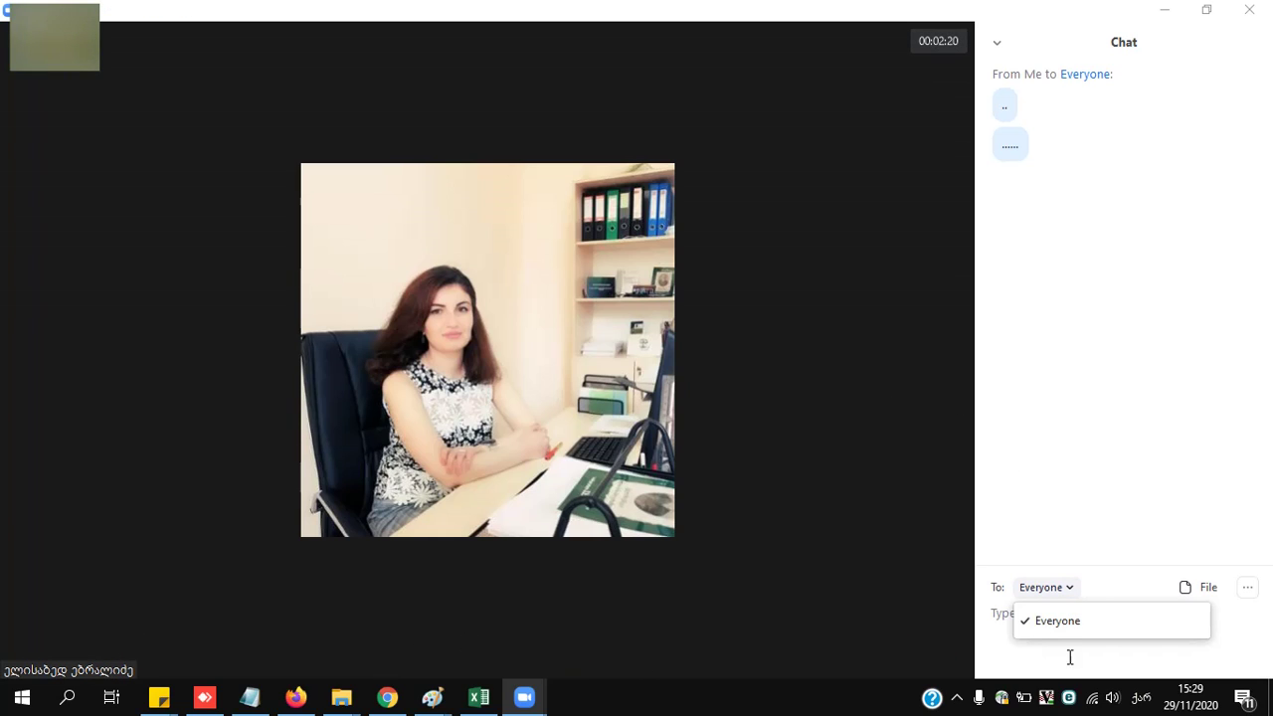
{"action": "left_click", "coordinate": [1060, 588]}
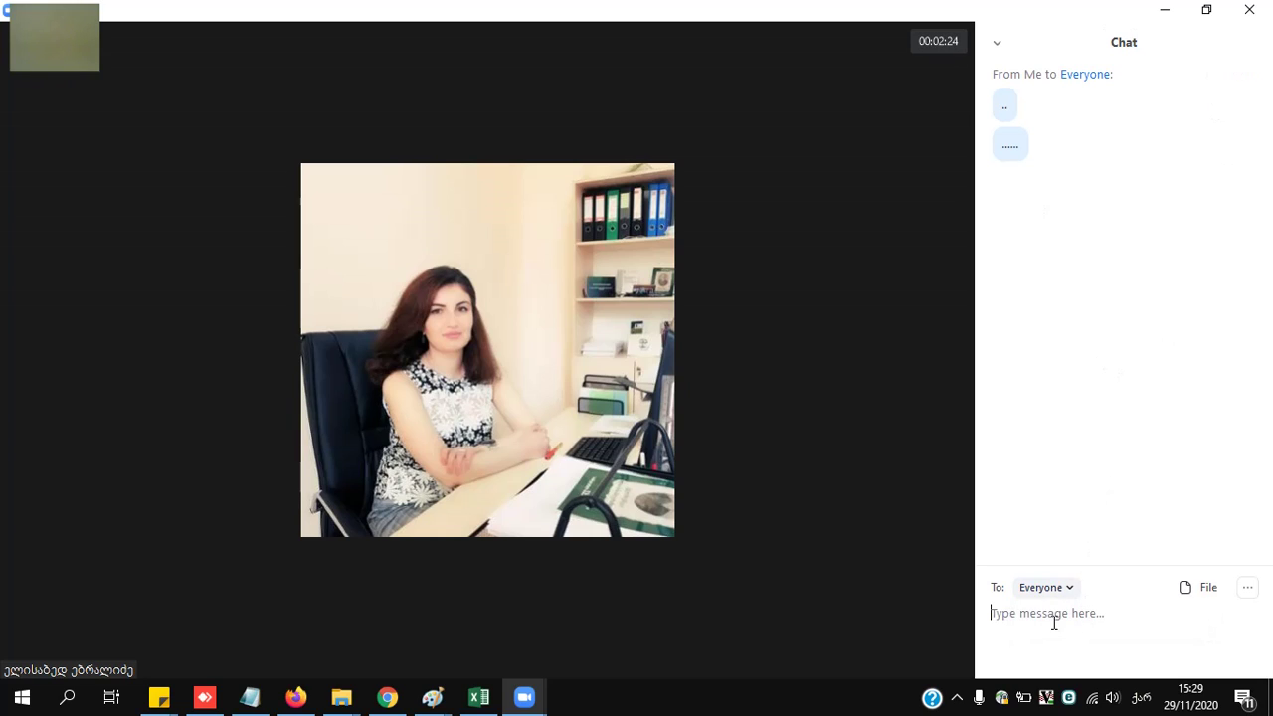
{"action": "left_click", "coordinate": [1211, 595]}
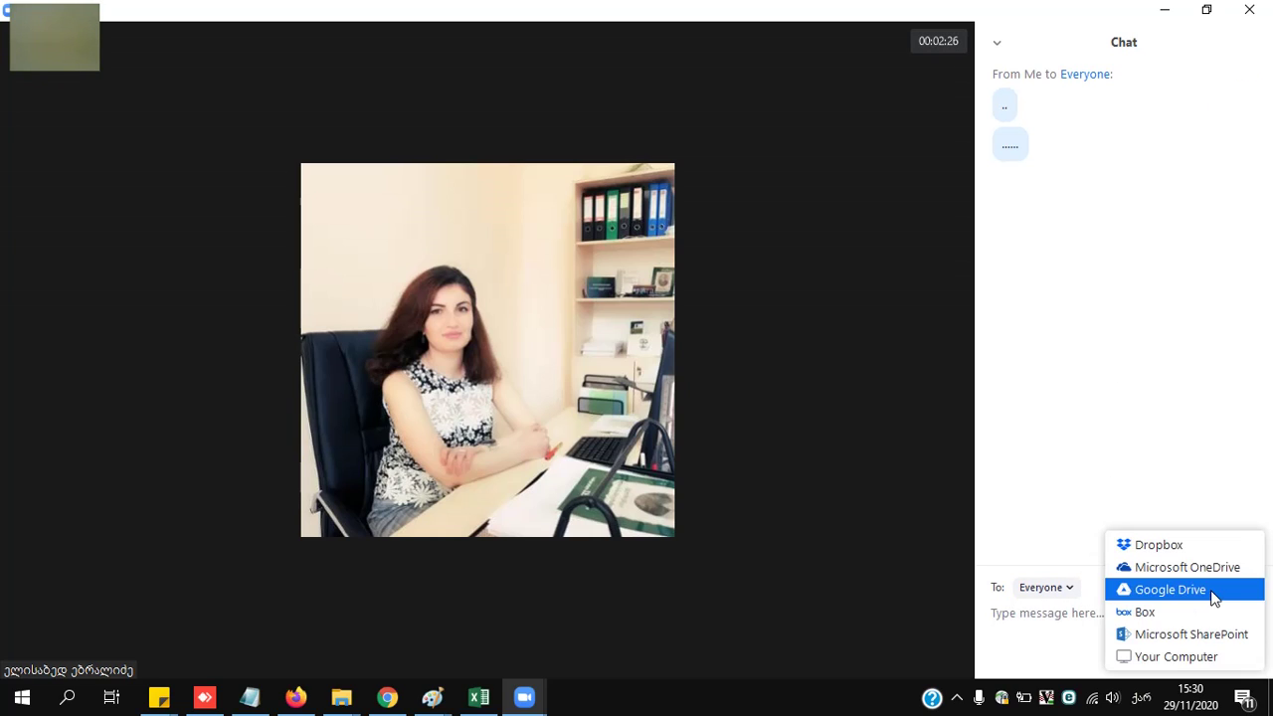
{"action": "left_click", "coordinate": [1039, 633]}
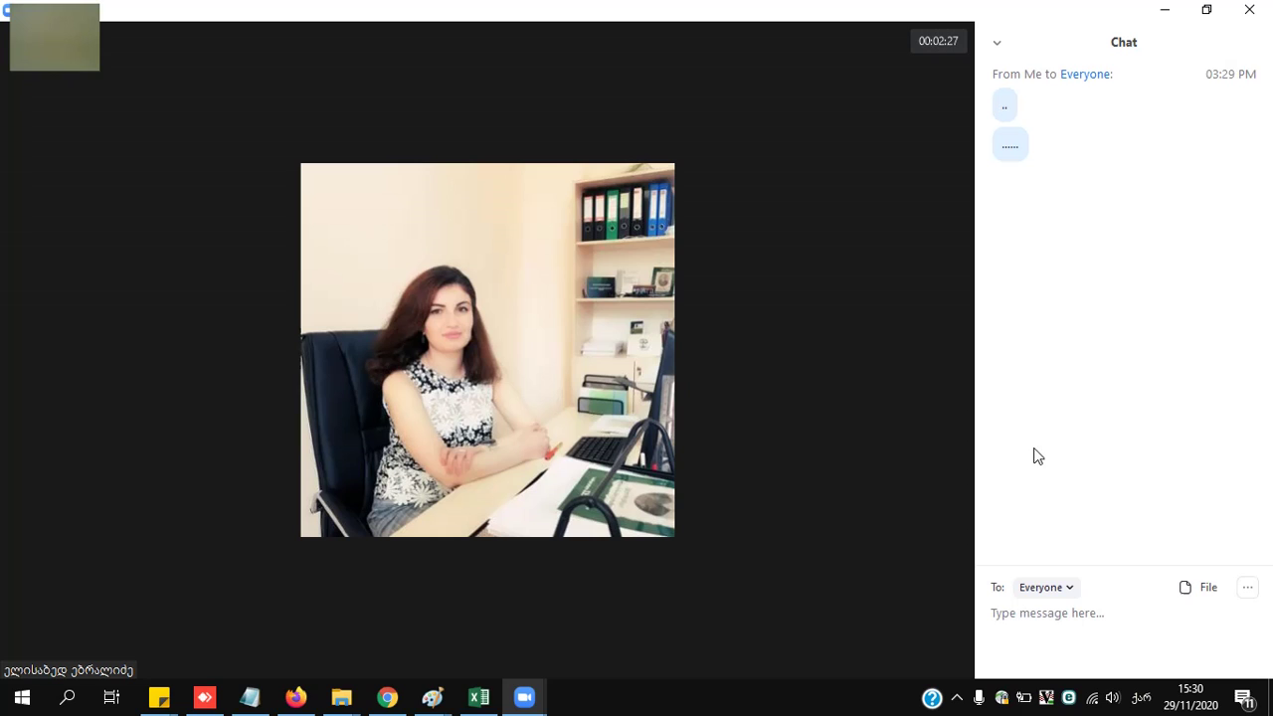
{"action": "left_click", "coordinate": [1190, 595]}
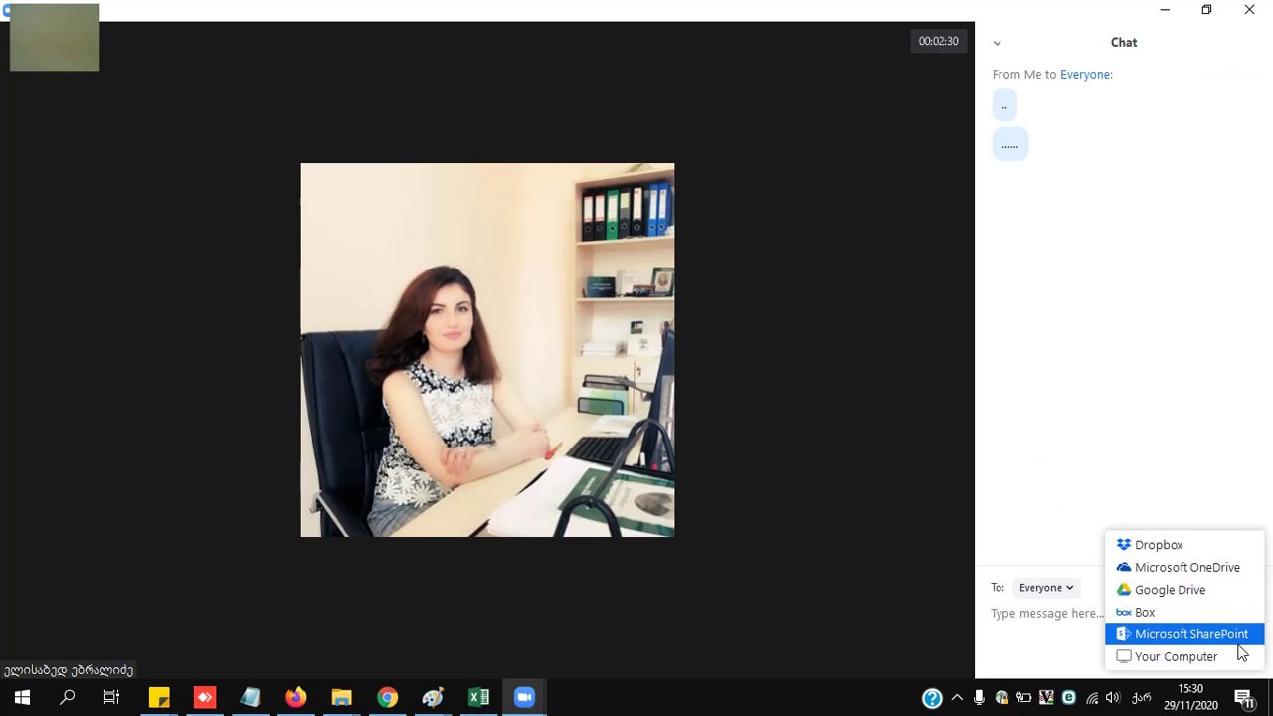
{"action": "left_click", "coordinate": [1159, 658]}
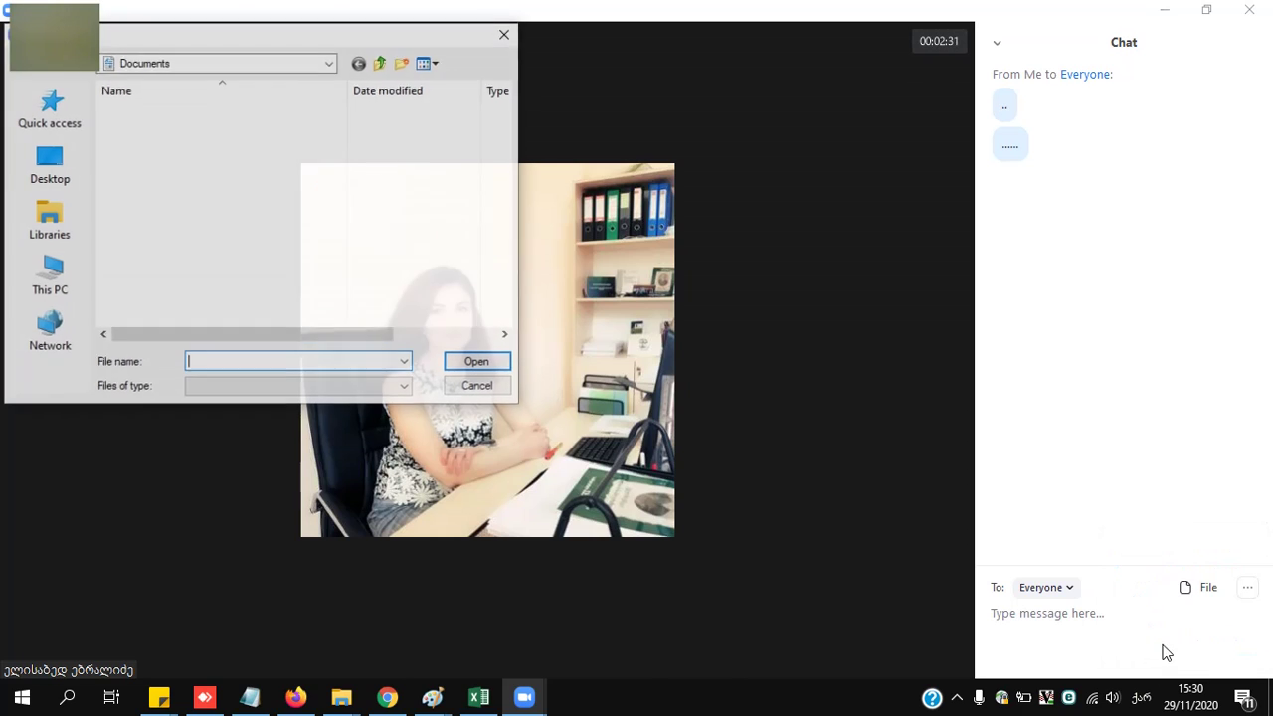
- Send the Desktop file '21.11.2020 დასკვნა მეტეთა.pdf' into the meeting chat
{"action": "left_click", "coordinate": [191, 219]}
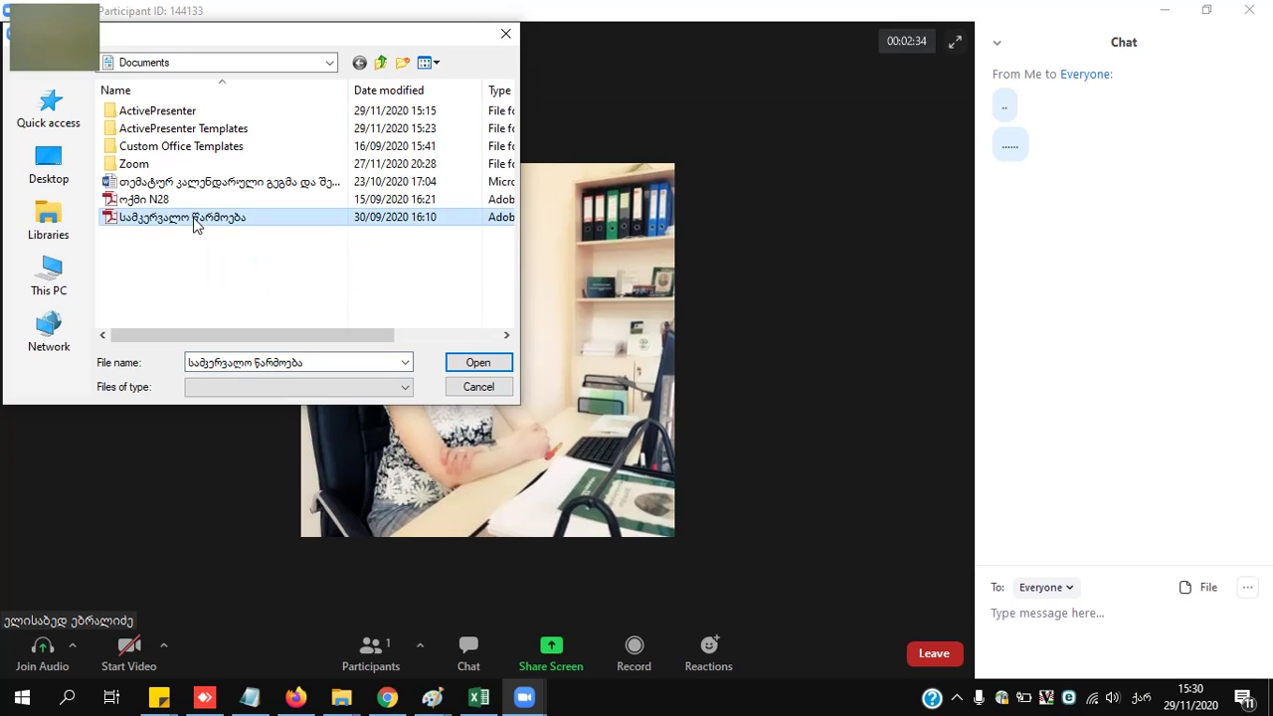
{"action": "left_click", "coordinate": [52, 157]}
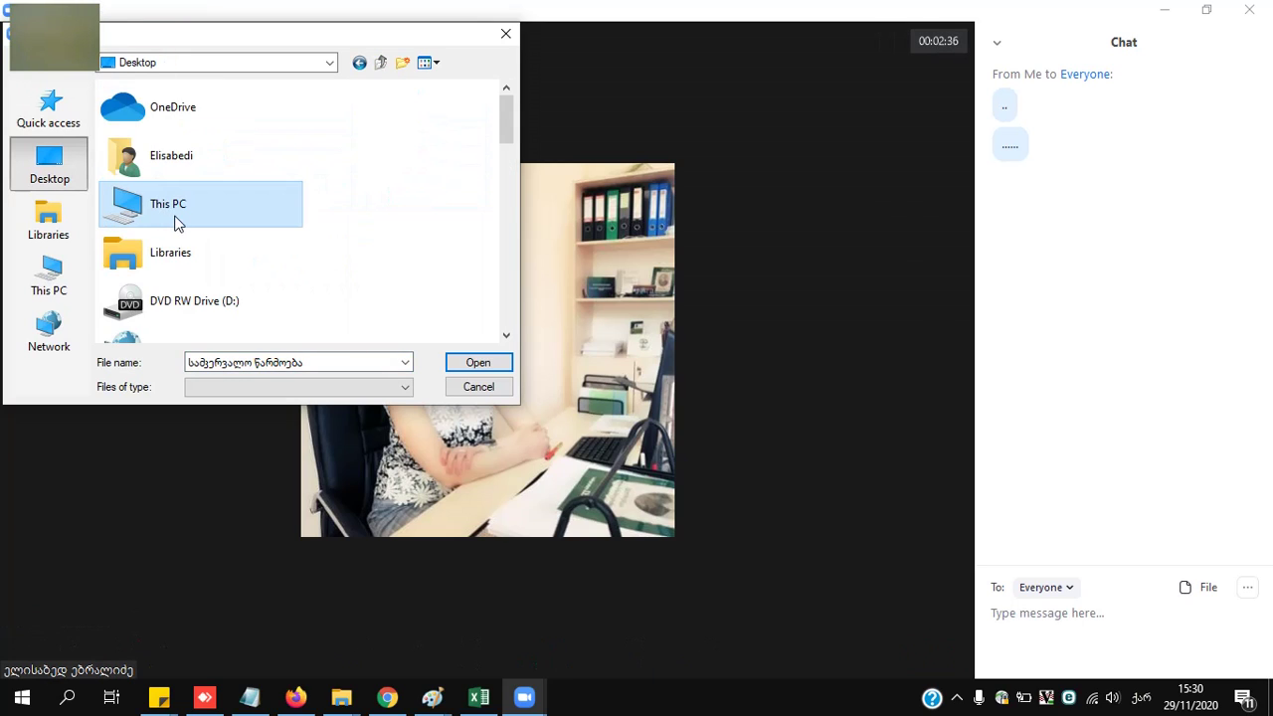
{"action": "scroll", "coordinate": [205, 250], "scroll_direction": "down", "scroll_amount": 10}
{"action": "scroll", "coordinate": [298, 248], "scroll_direction": "down", "scroll_amount": 2}
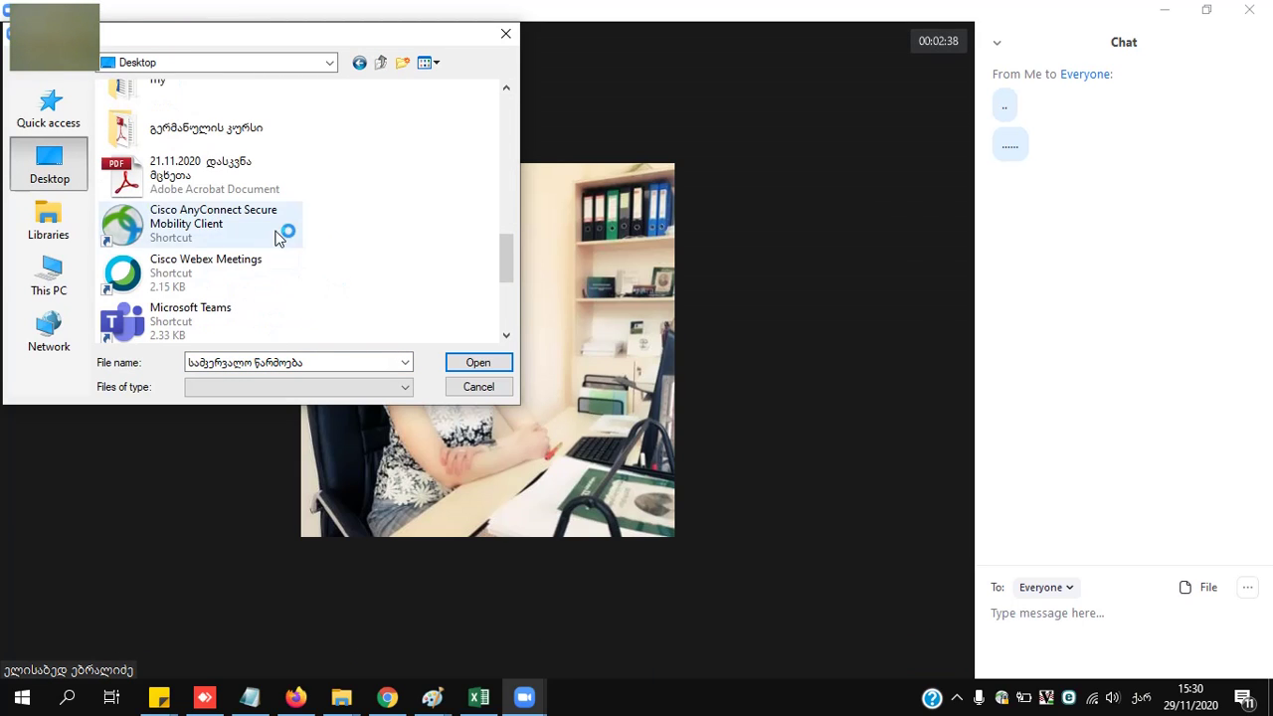
{"action": "left_click", "coordinate": [221, 171]}
{"action": "left_click", "coordinate": [501, 361]}
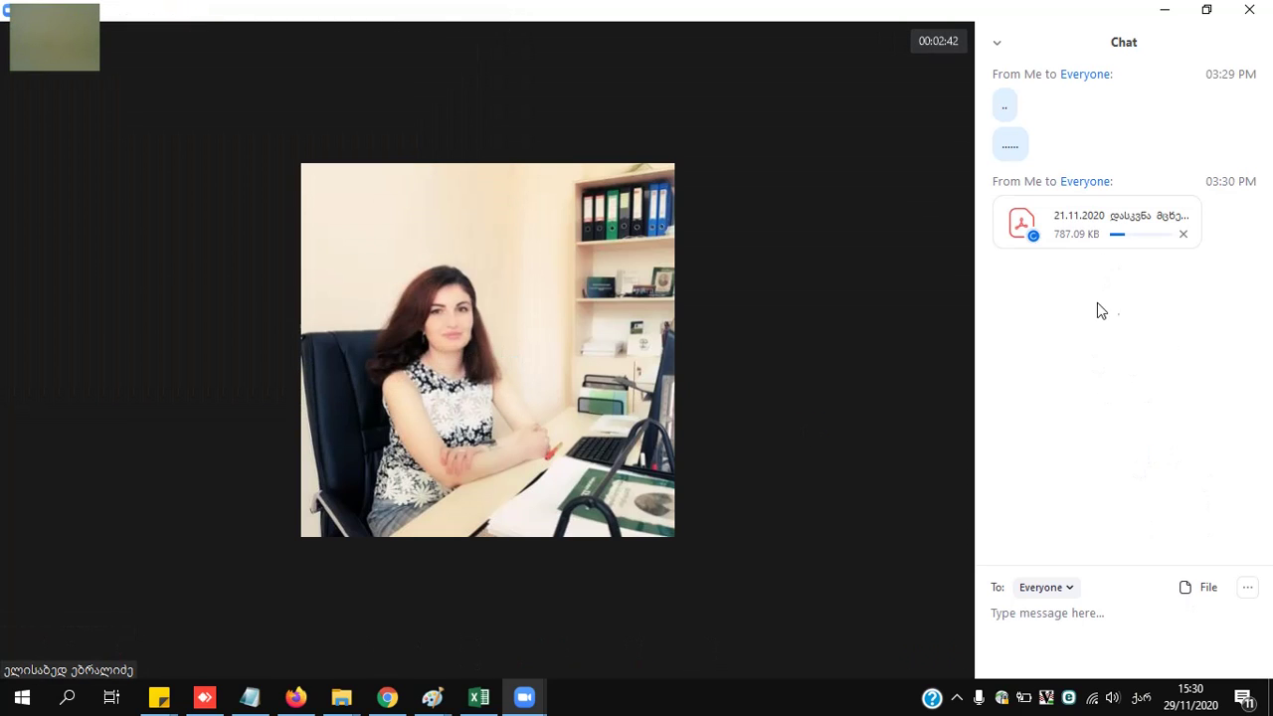
{"action": "left_click", "coordinate": [1247, 588]}
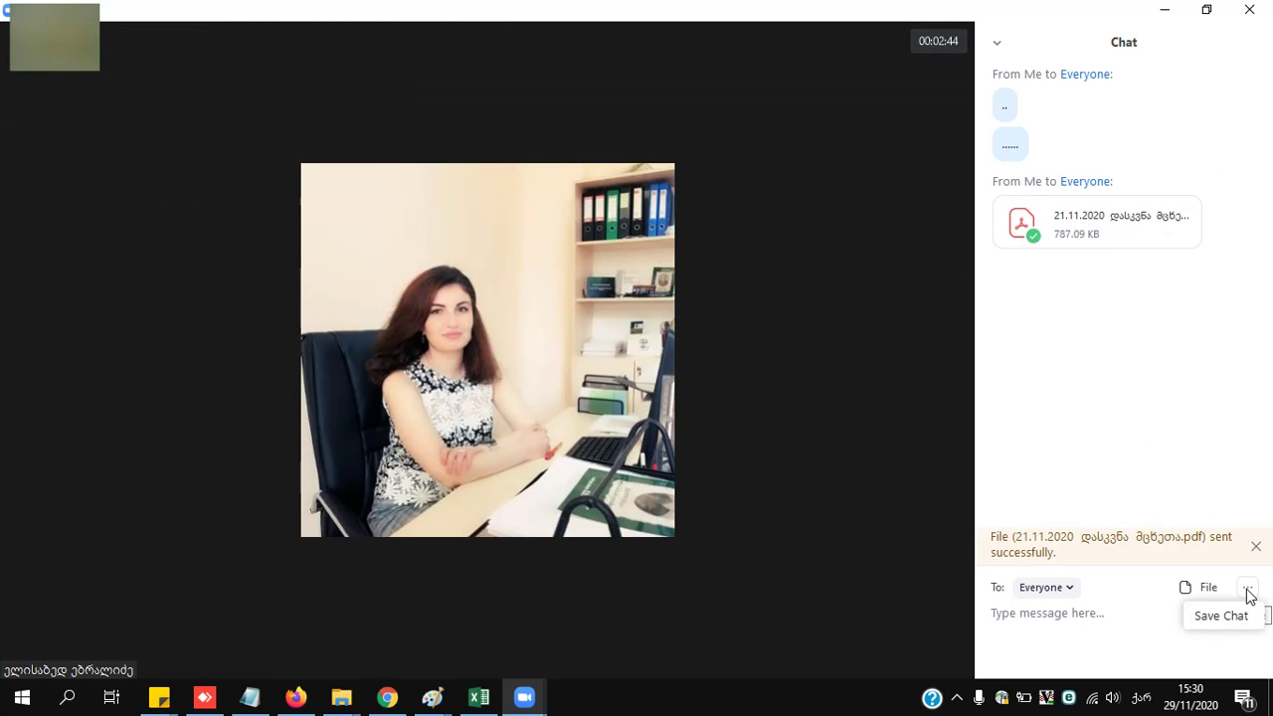
{"action": "left_click", "coordinate": [1057, 613]}
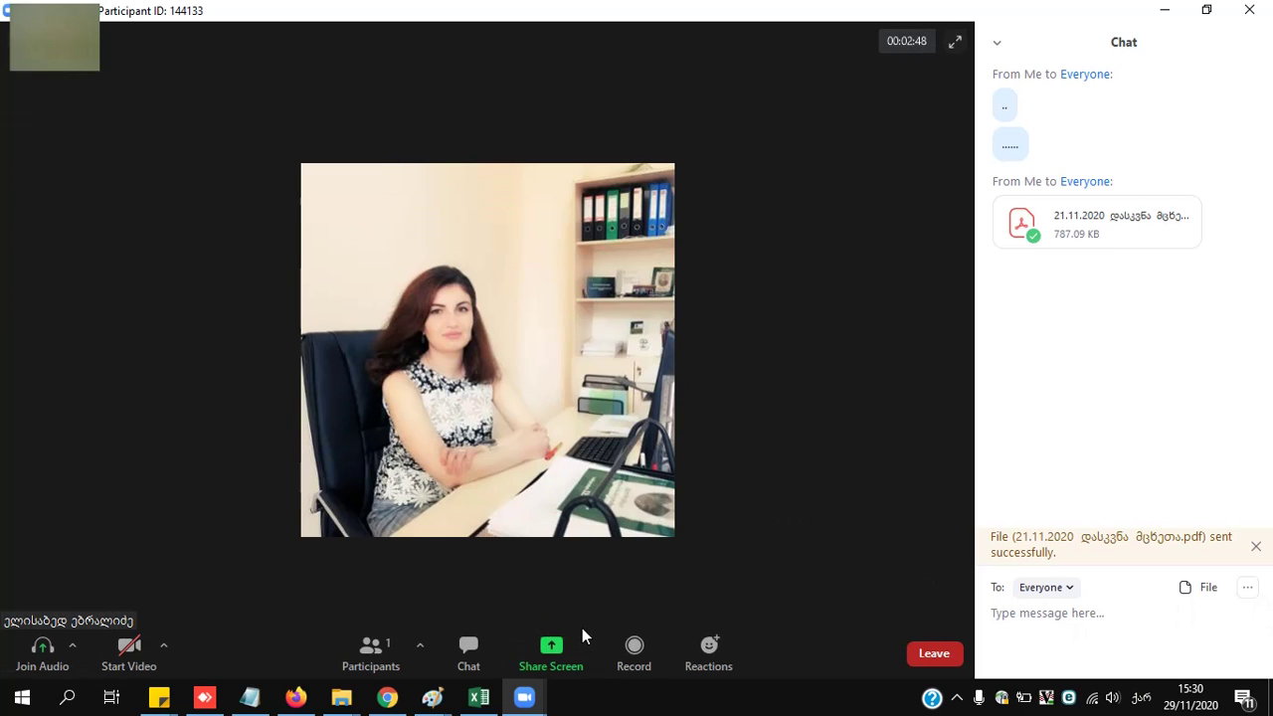
- Close the chat panel so only the meeting video remains
{"action": "left_click", "coordinate": [996, 42]}
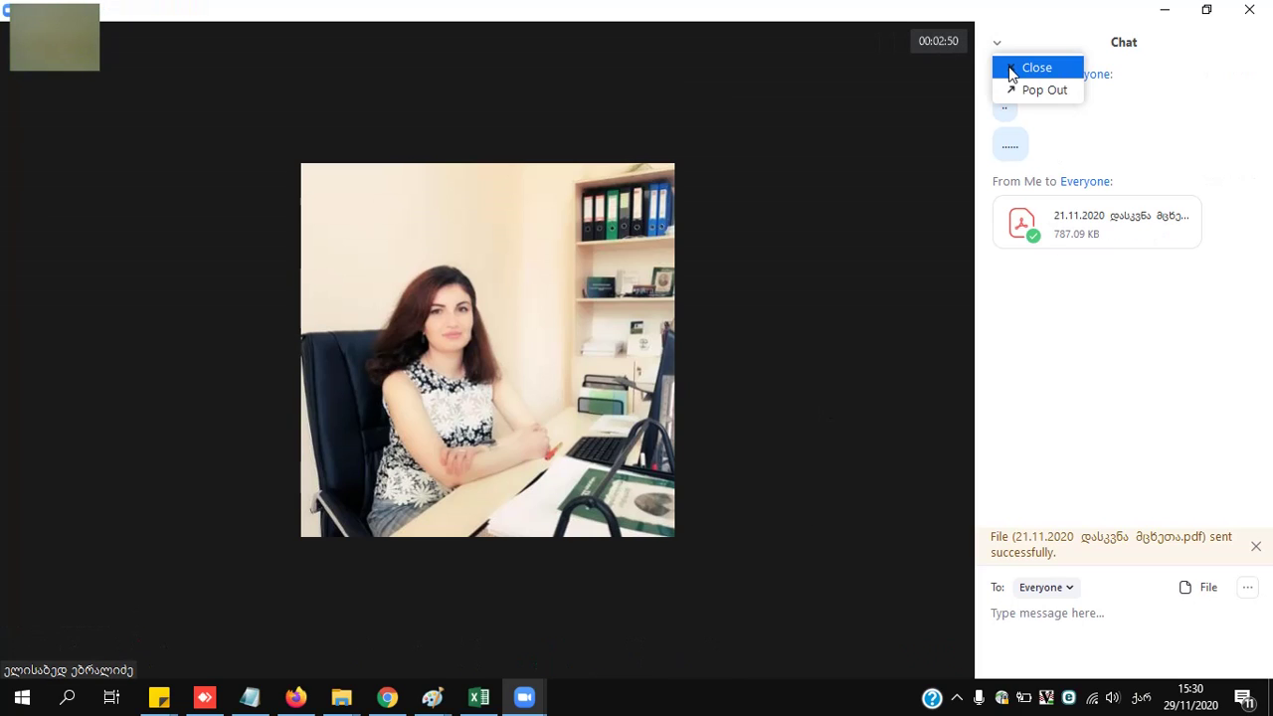
{"action": "left_click", "coordinate": [1010, 66]}
{"action": "left_click", "coordinate": [625, 652]}
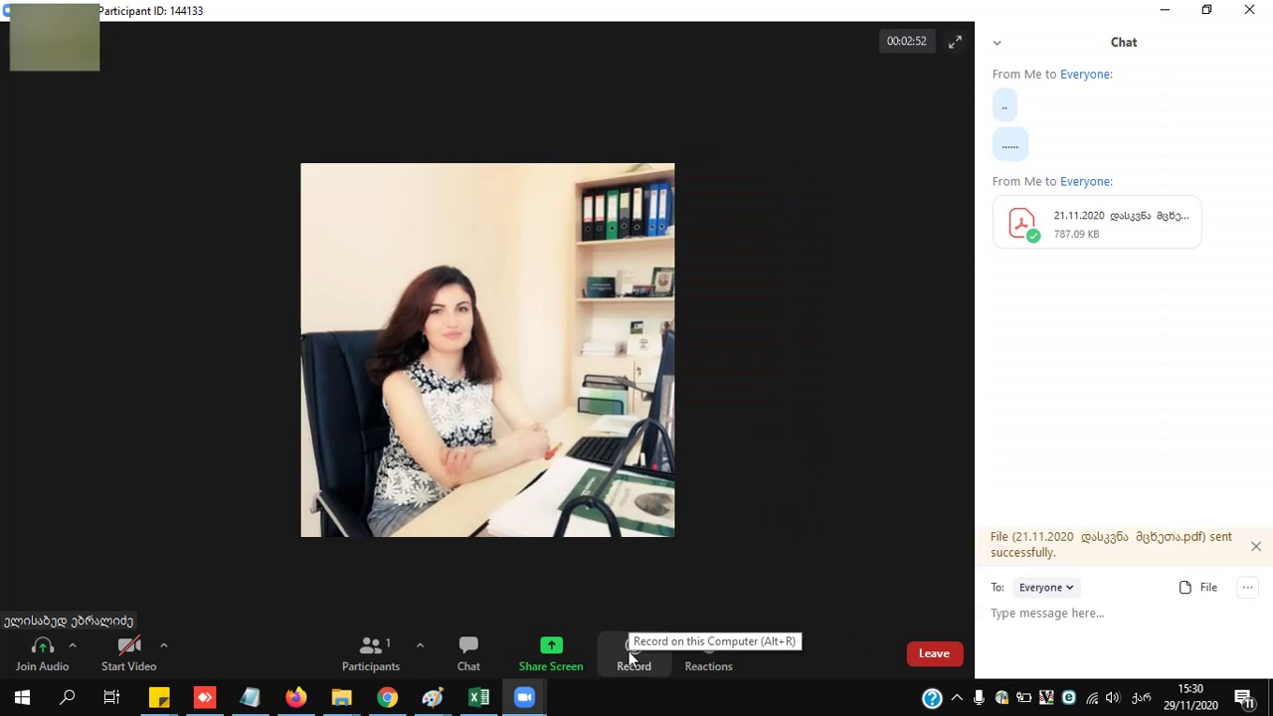
{"action": "left_click", "coordinate": [477, 648]}
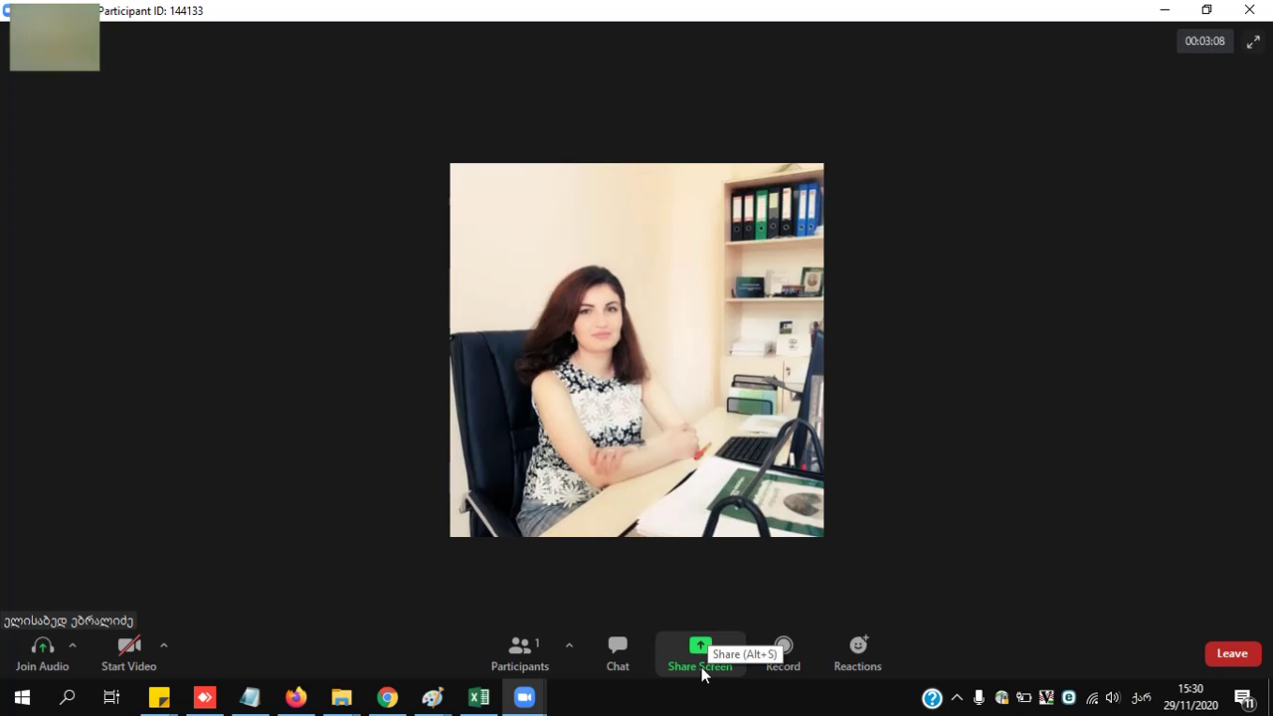
- Try Share Screen three times, dismissing the host-disabled sharing notice each time
{"action": "left_click", "coordinate": [695, 660]}
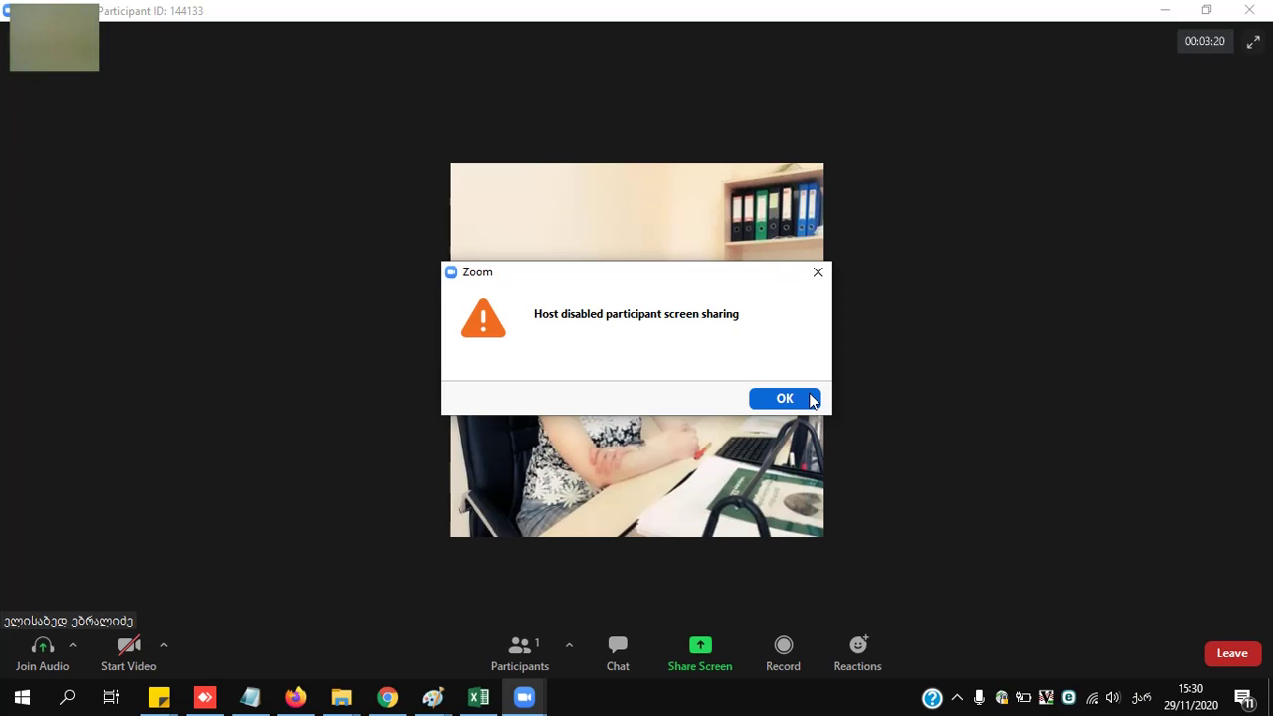
{"action": "left_click", "coordinate": [810, 398]}
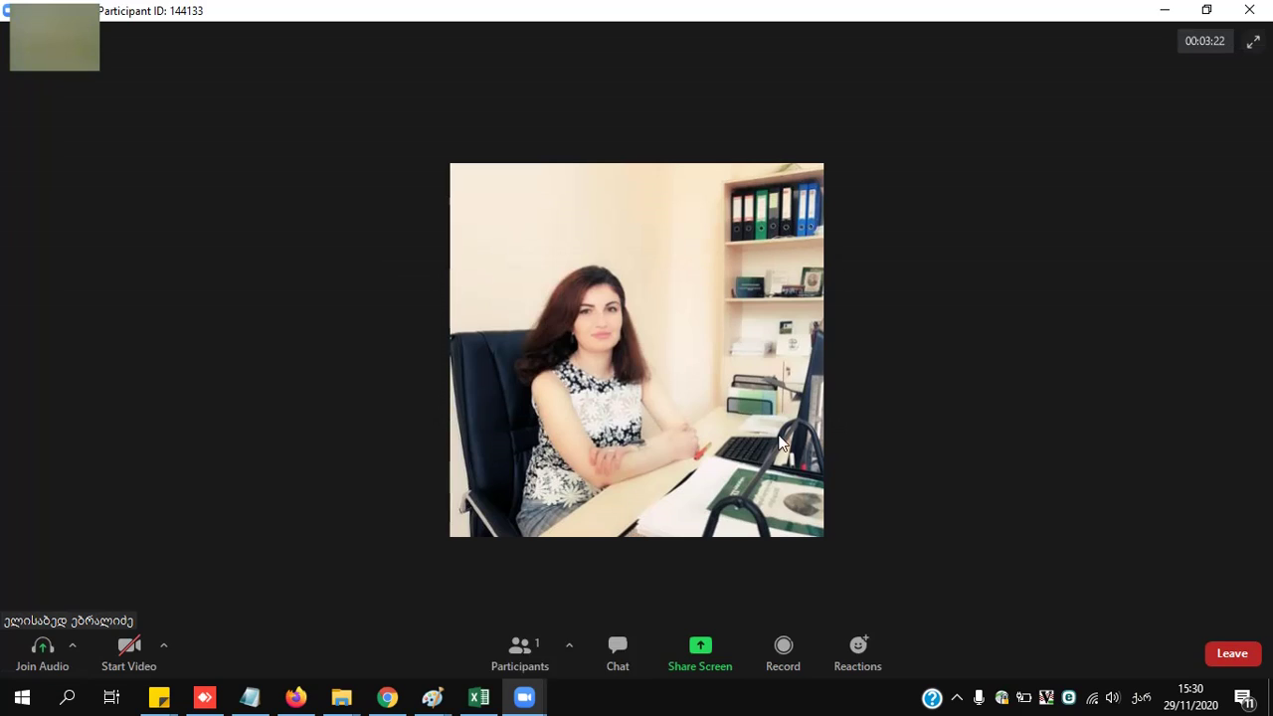
{"action": "left_click", "coordinate": [700, 651]}
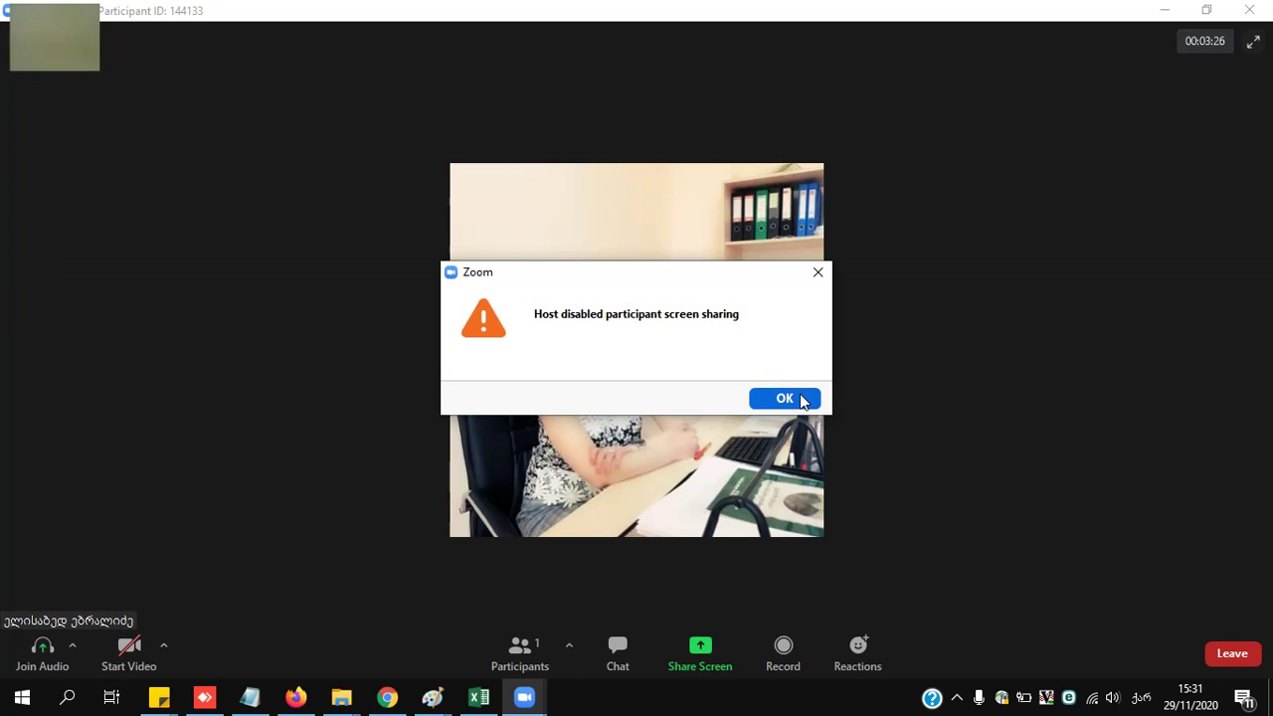
{"action": "left_click", "coordinate": [804, 399]}
{"action": "mouse_move", "coordinate": [523, 708]}
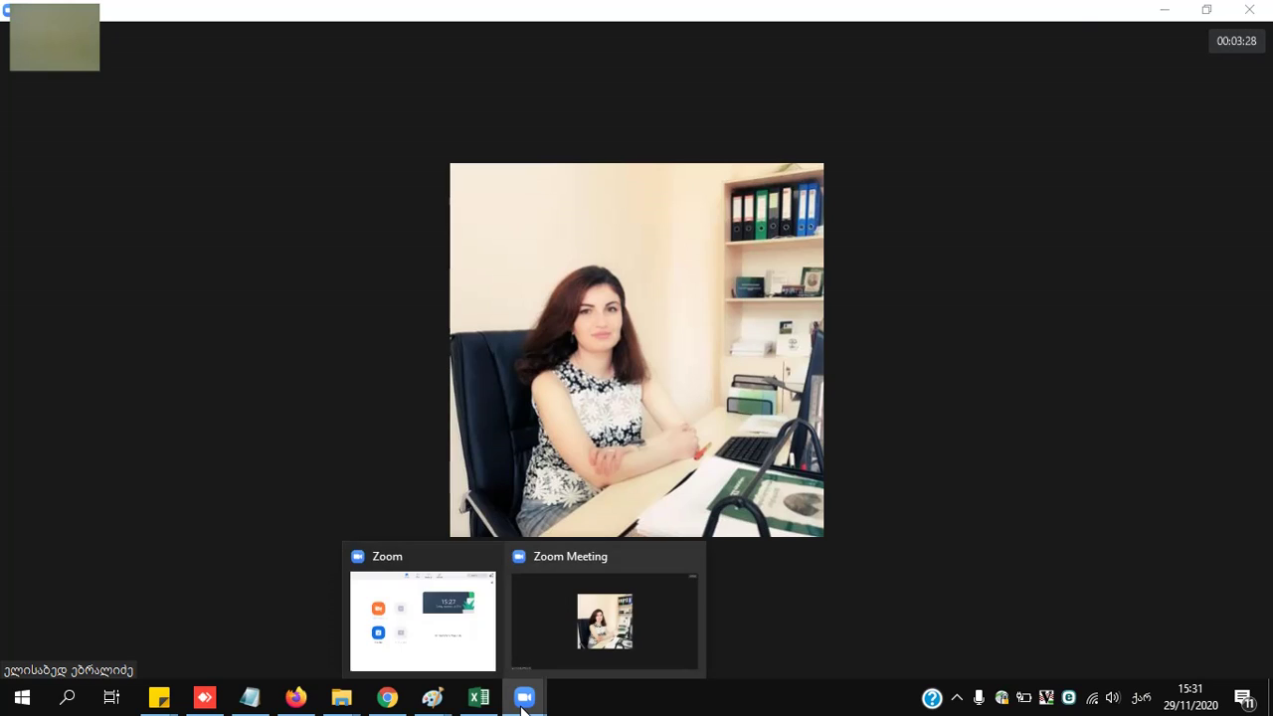
{"action": "left_click", "coordinate": [463, 629]}
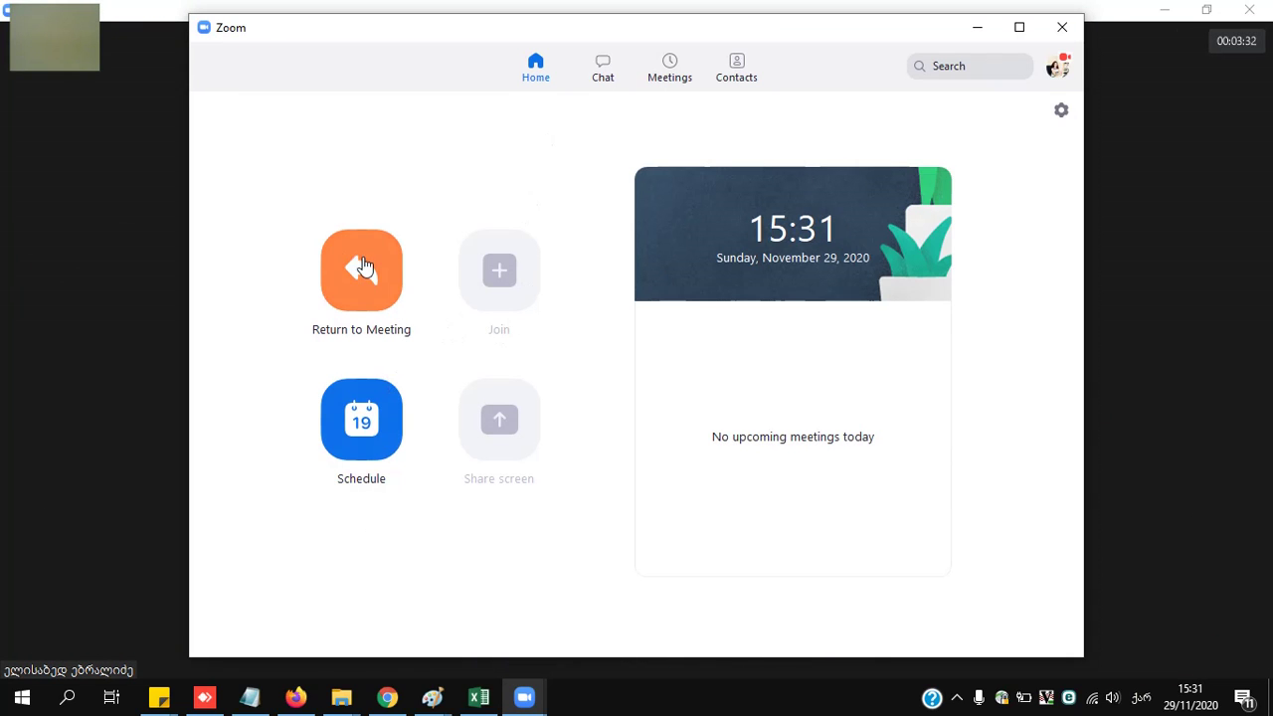
{"action": "left_click", "coordinate": [957, 29]}
{"action": "left_click", "coordinate": [696, 659]}
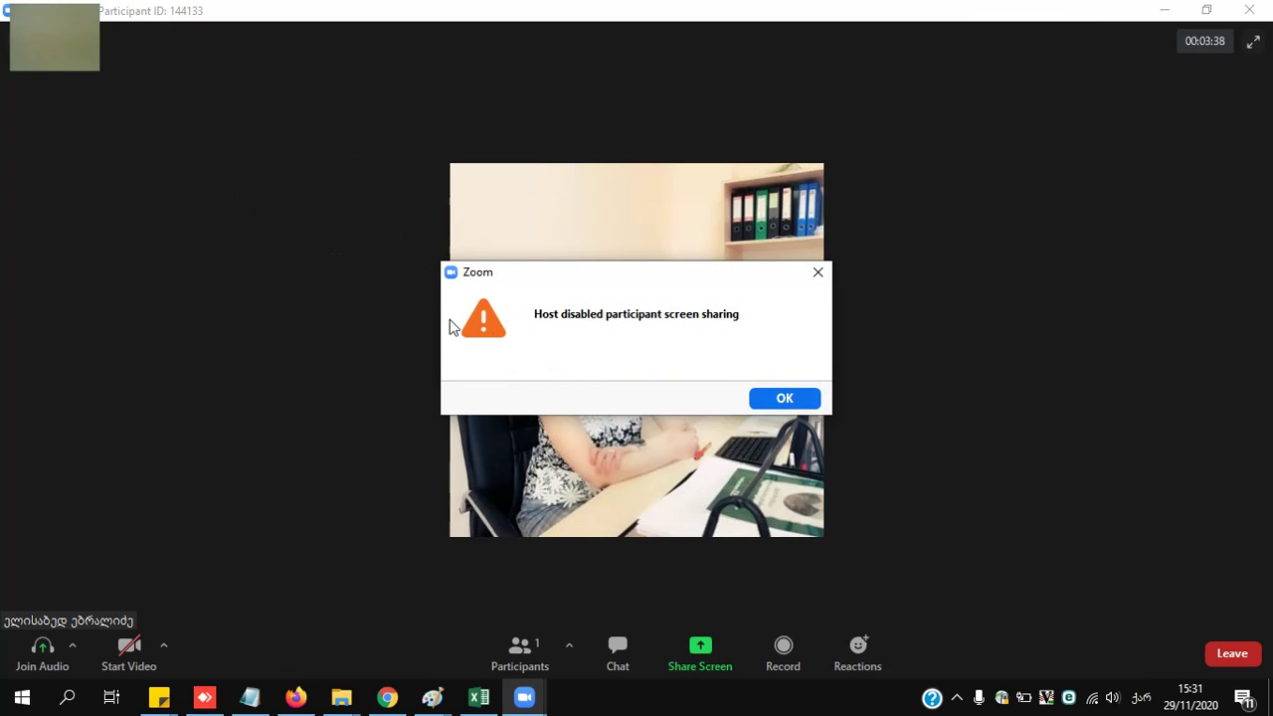
{"action": "left_click", "coordinate": [807, 401]}
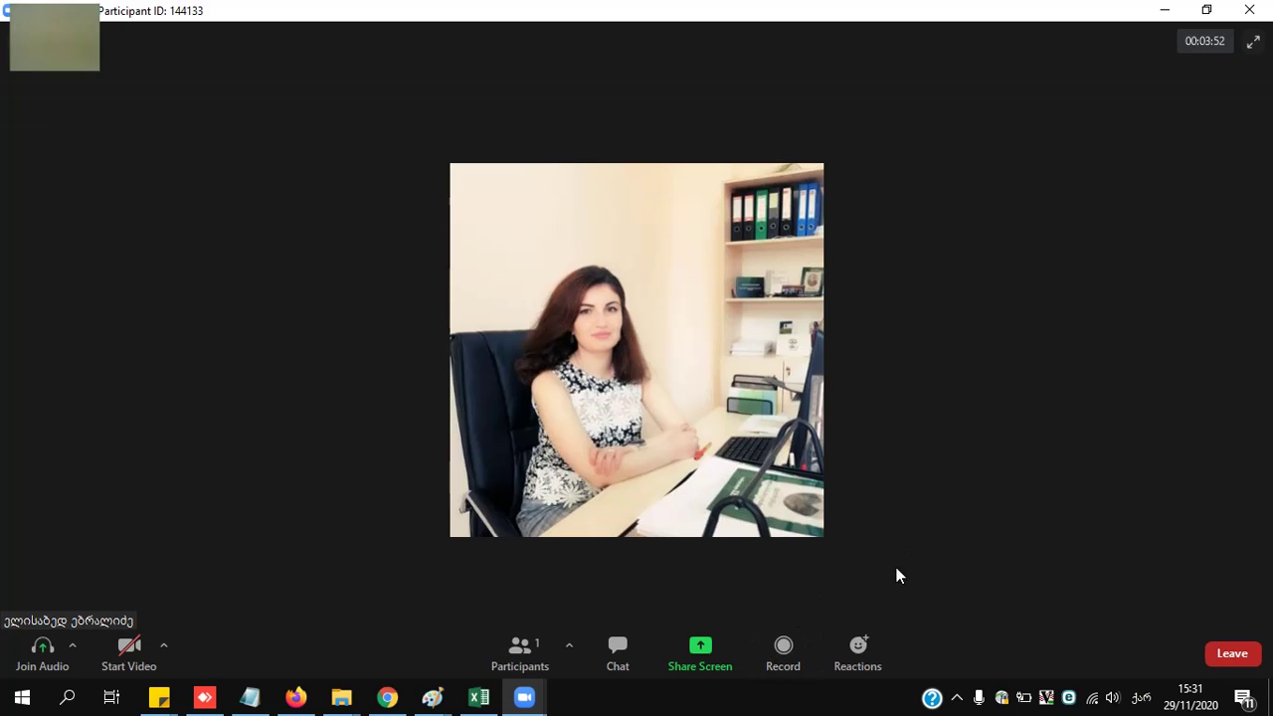
- Try recording, dismiss the host-permission warning, and send a clap reaction
{"action": "left_click", "coordinate": [782, 648]}
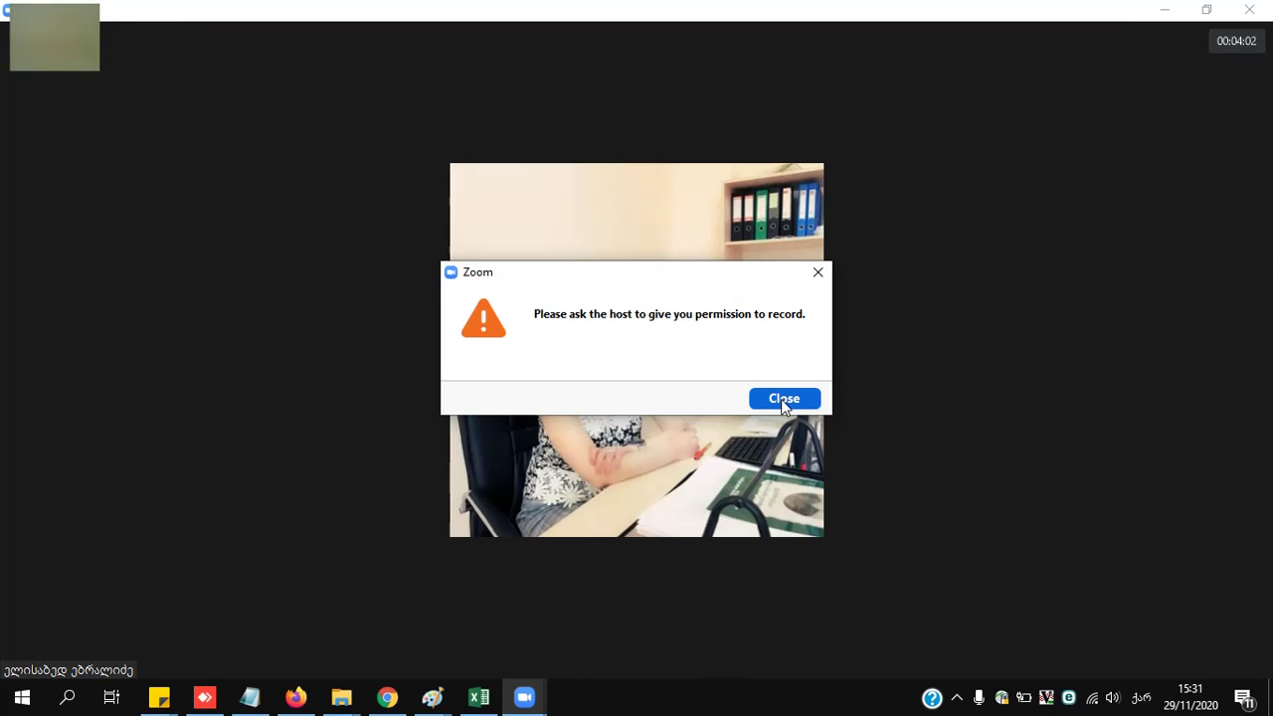
{"action": "left_click", "coordinate": [782, 399]}
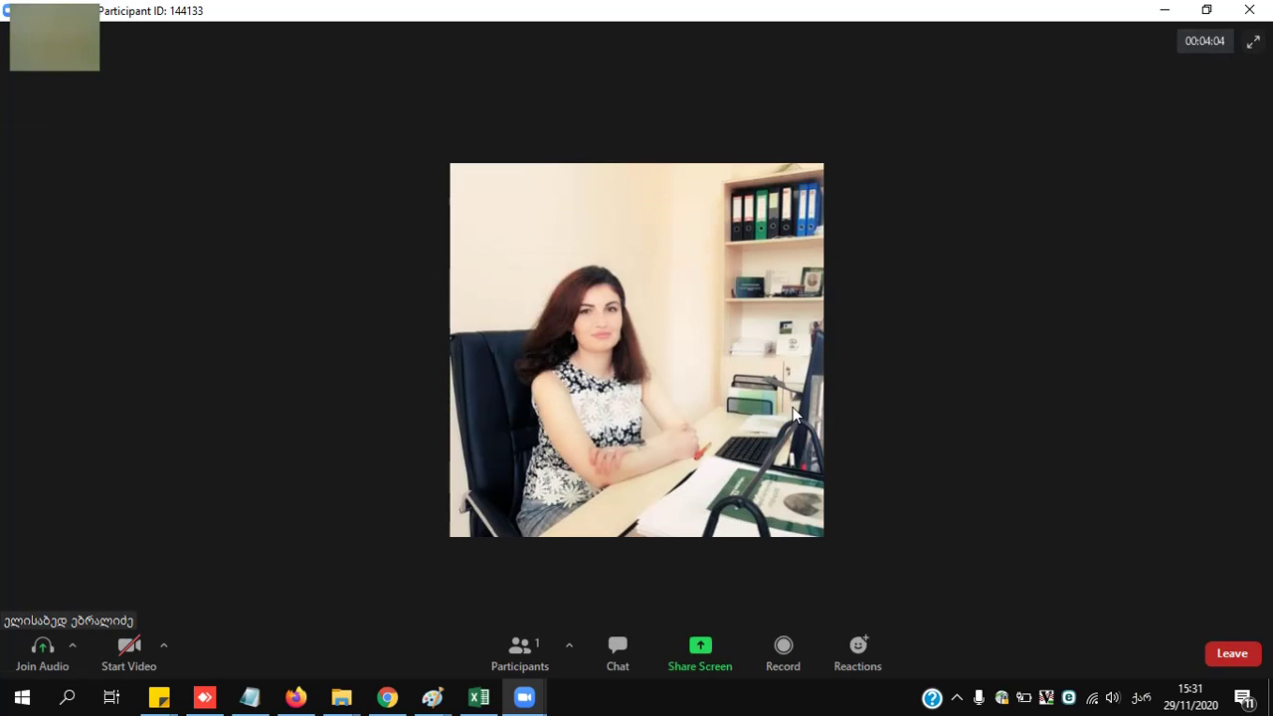
{"action": "left_click", "coordinate": [865, 652]}
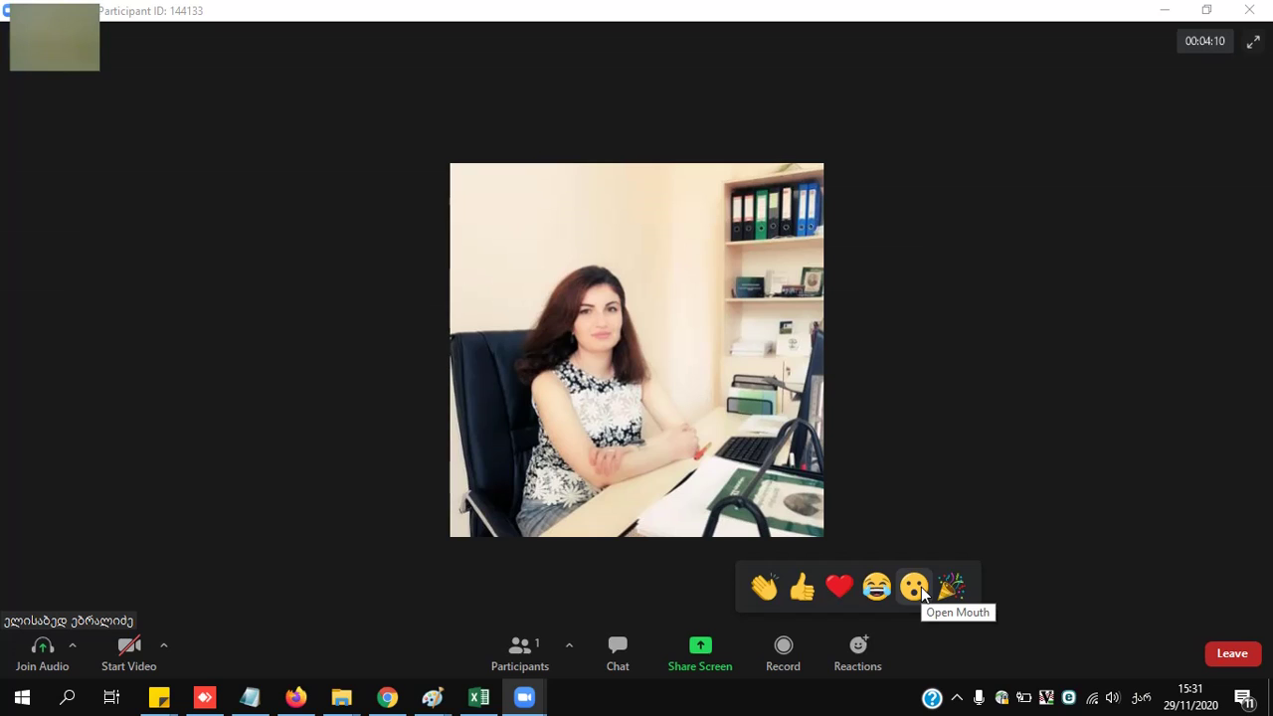
{"action": "left_click", "coordinate": [765, 586]}
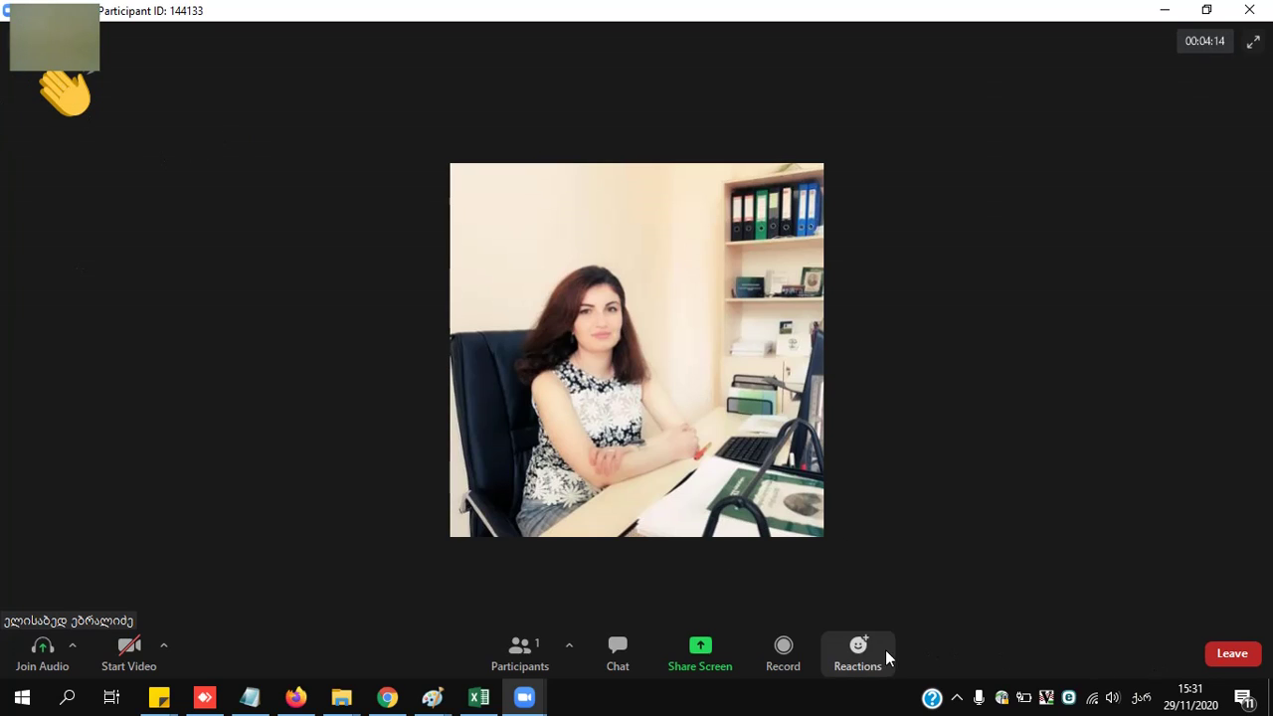
- Send a thumbs-up reaction, then switch full screen on and back off
{"action": "left_click", "coordinate": [873, 648]}
{"action": "left_click", "coordinate": [802, 586]}
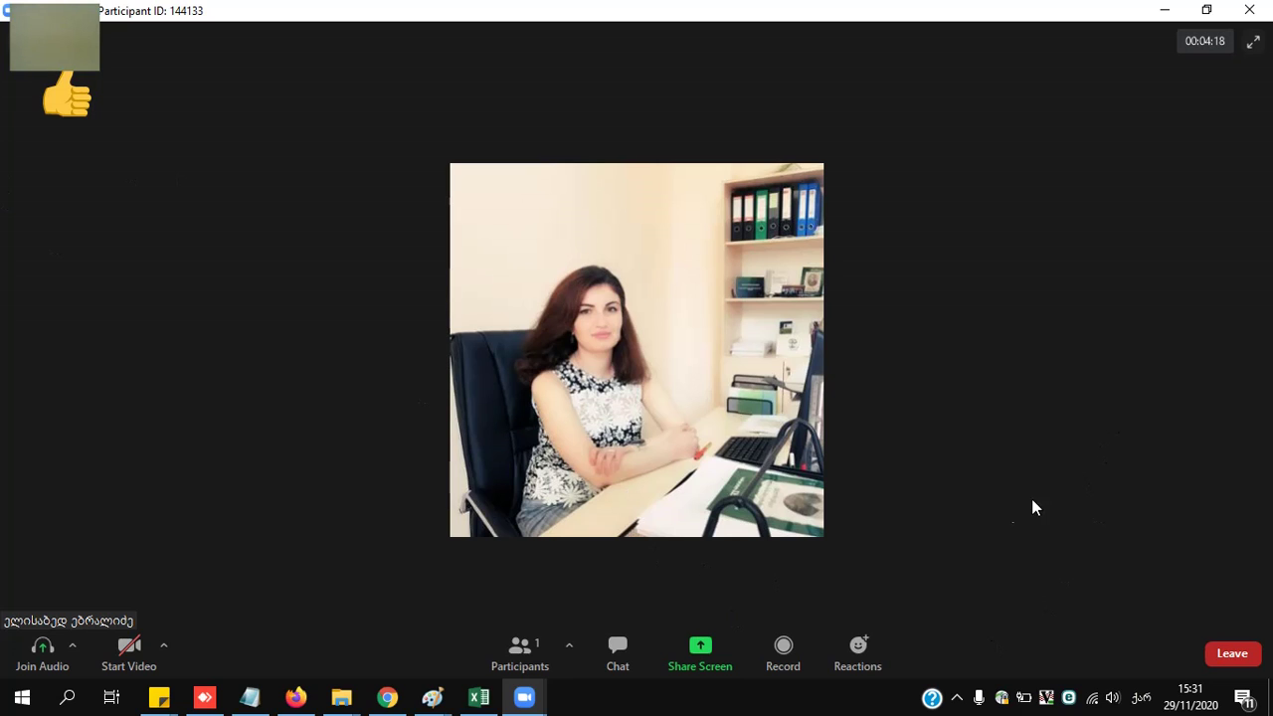
{"action": "left_click", "coordinate": [1253, 42]}
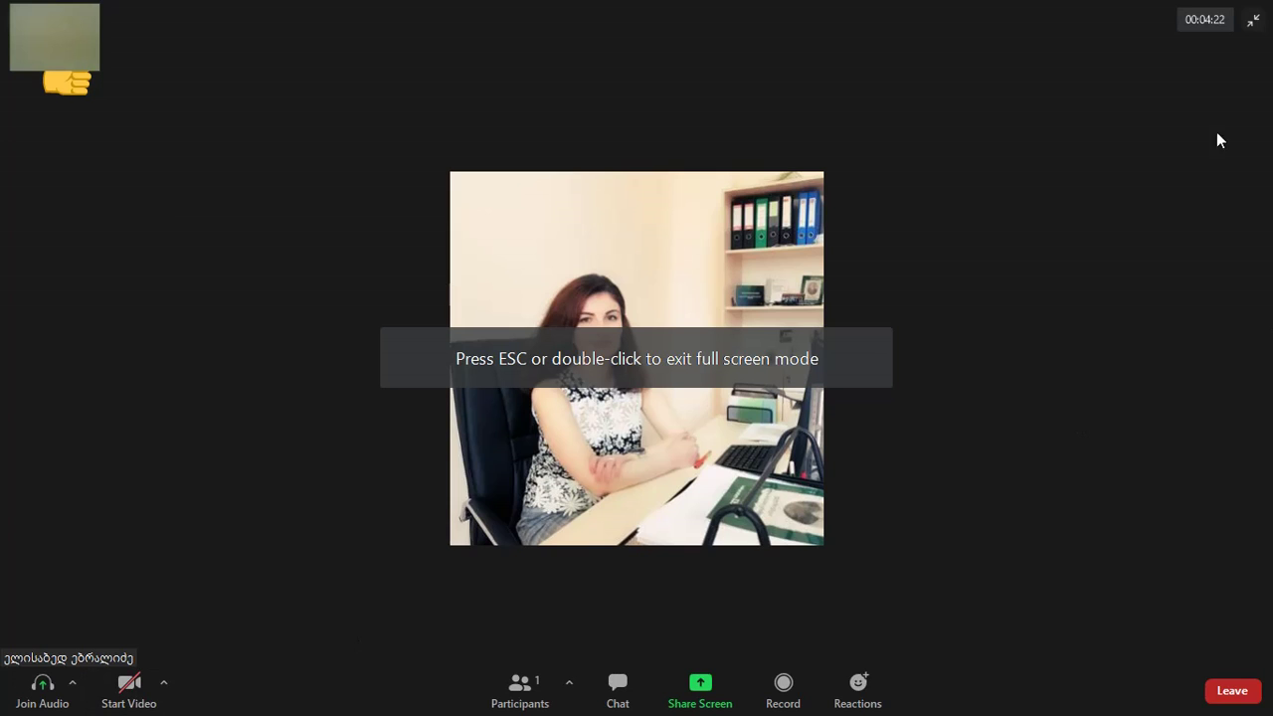
{"action": "left_click", "coordinate": [1254, 21]}
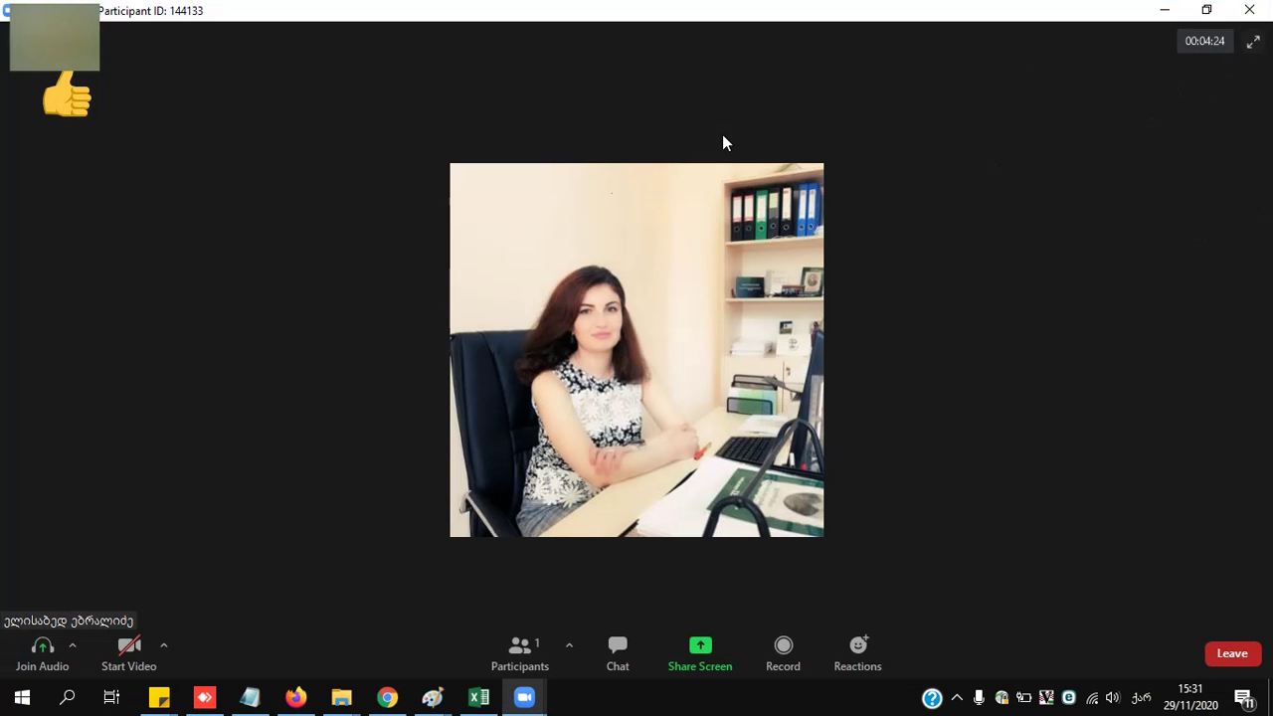
- Minimize the meeting to a floating video moved to top centre, restore it, and leave the meeting
{"action": "left_click", "coordinate": [1164, 12]}
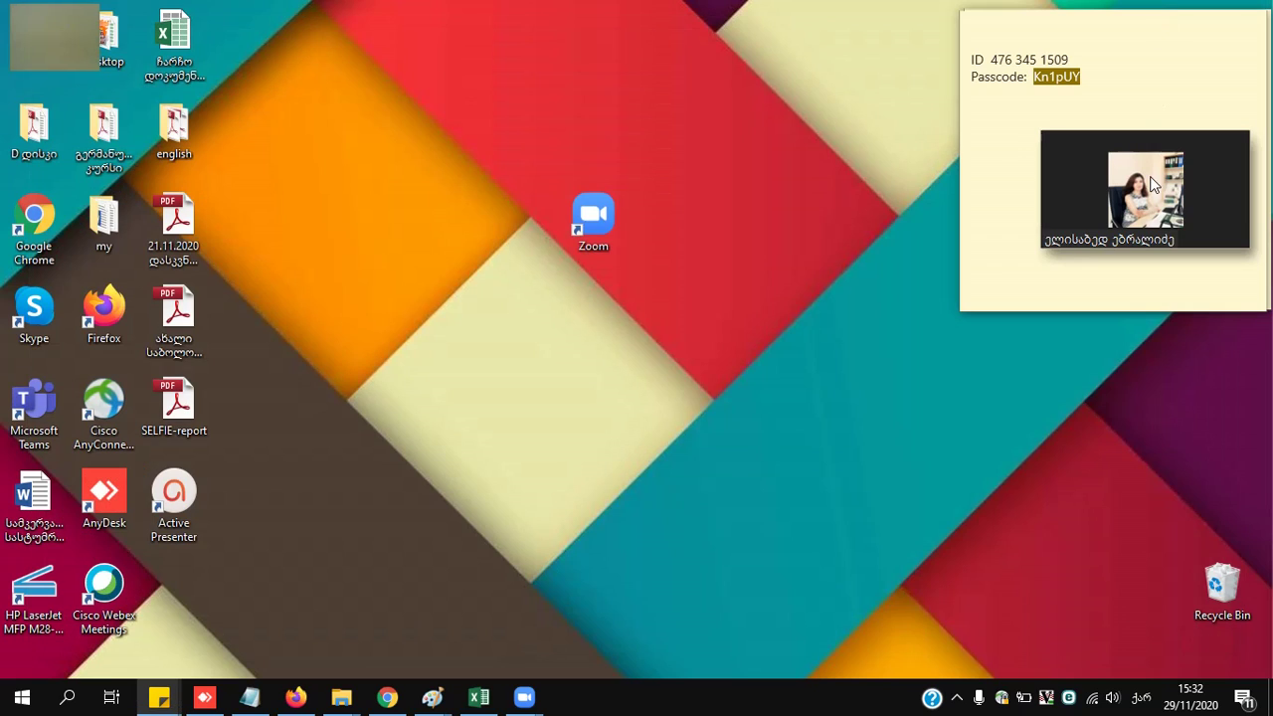
{"action": "left_click_drag", "start_coordinate": [1155, 146], "coordinate": [805, 60]}
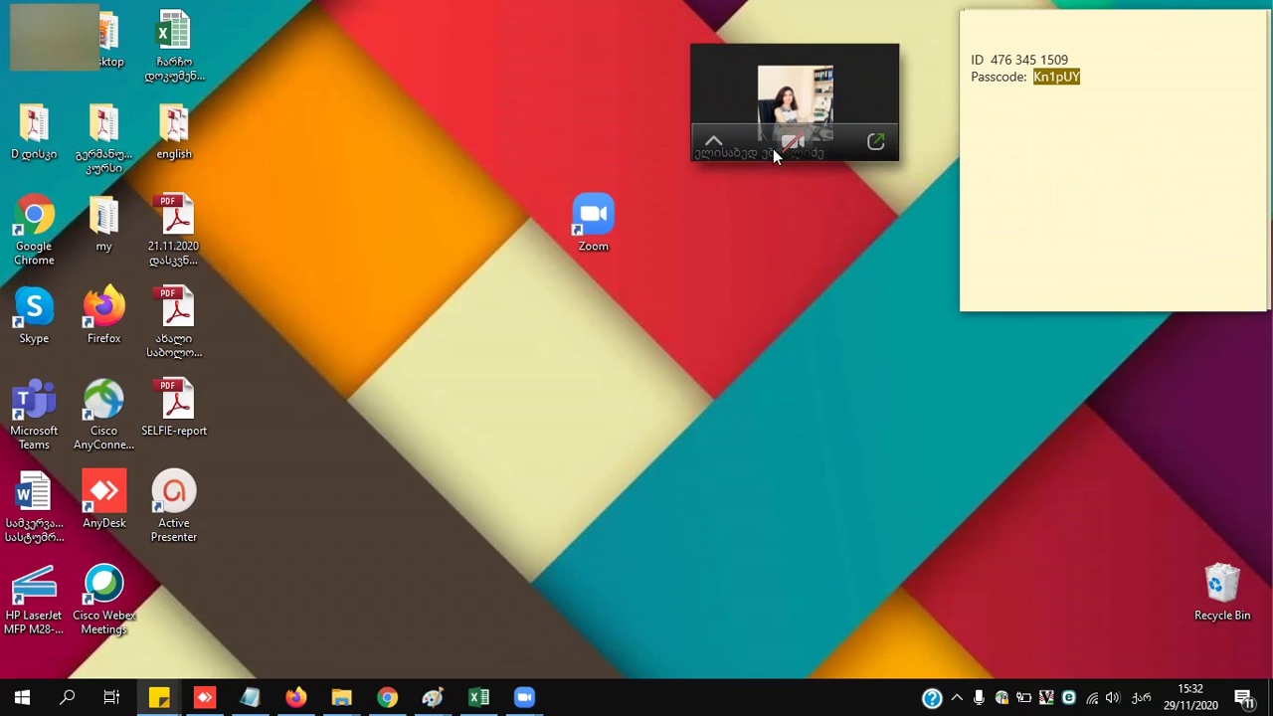
{"action": "left_click", "coordinate": [875, 142]}
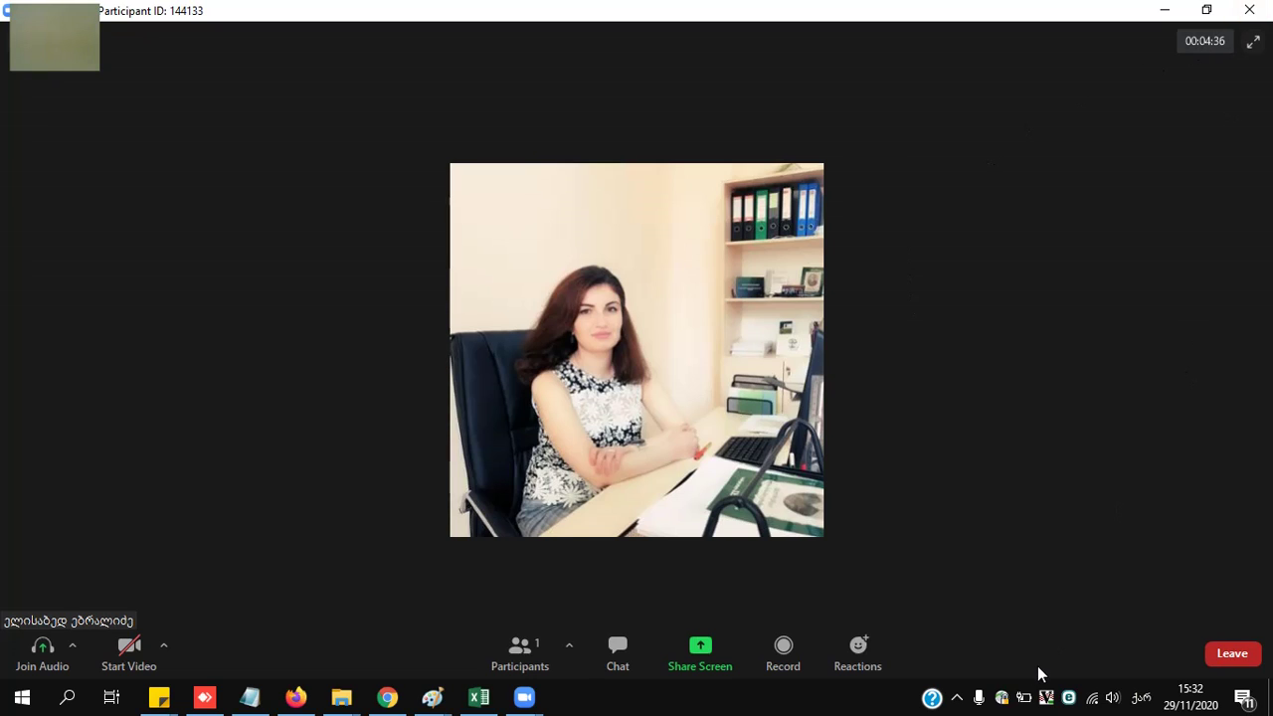
{"action": "left_click", "coordinate": [1226, 658]}
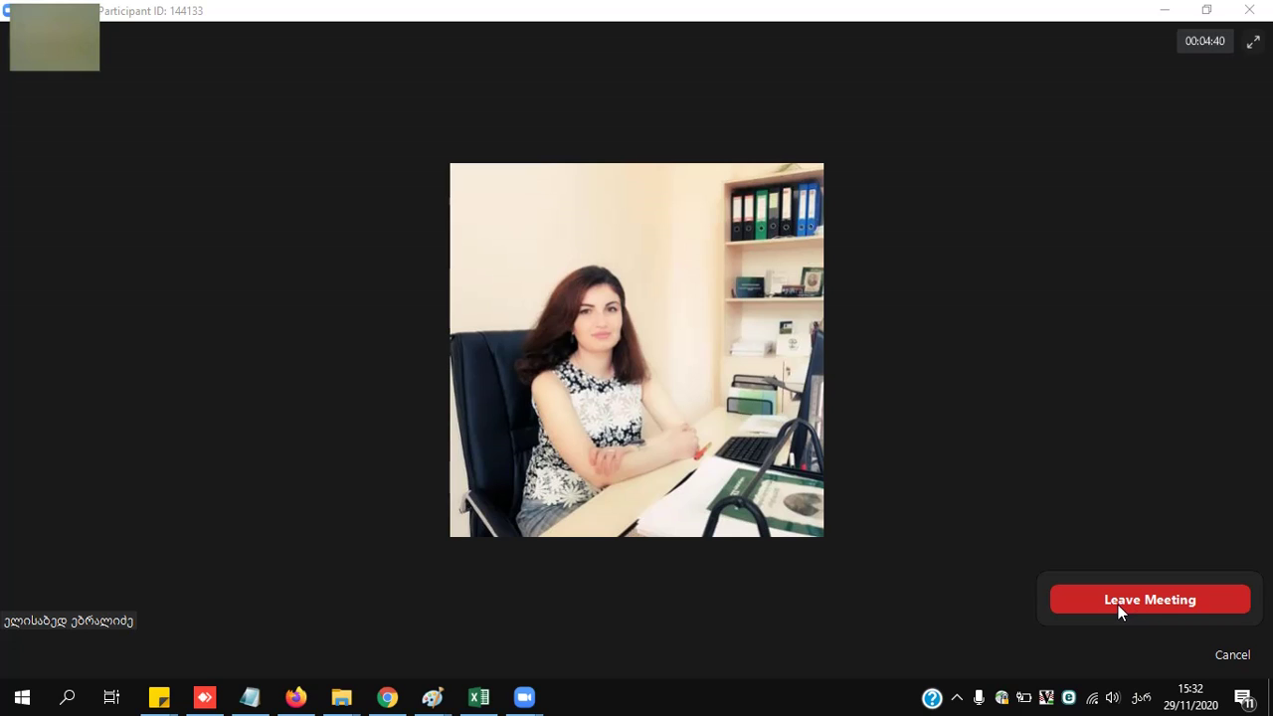
{"action": "left_click", "coordinate": [1181, 602]}
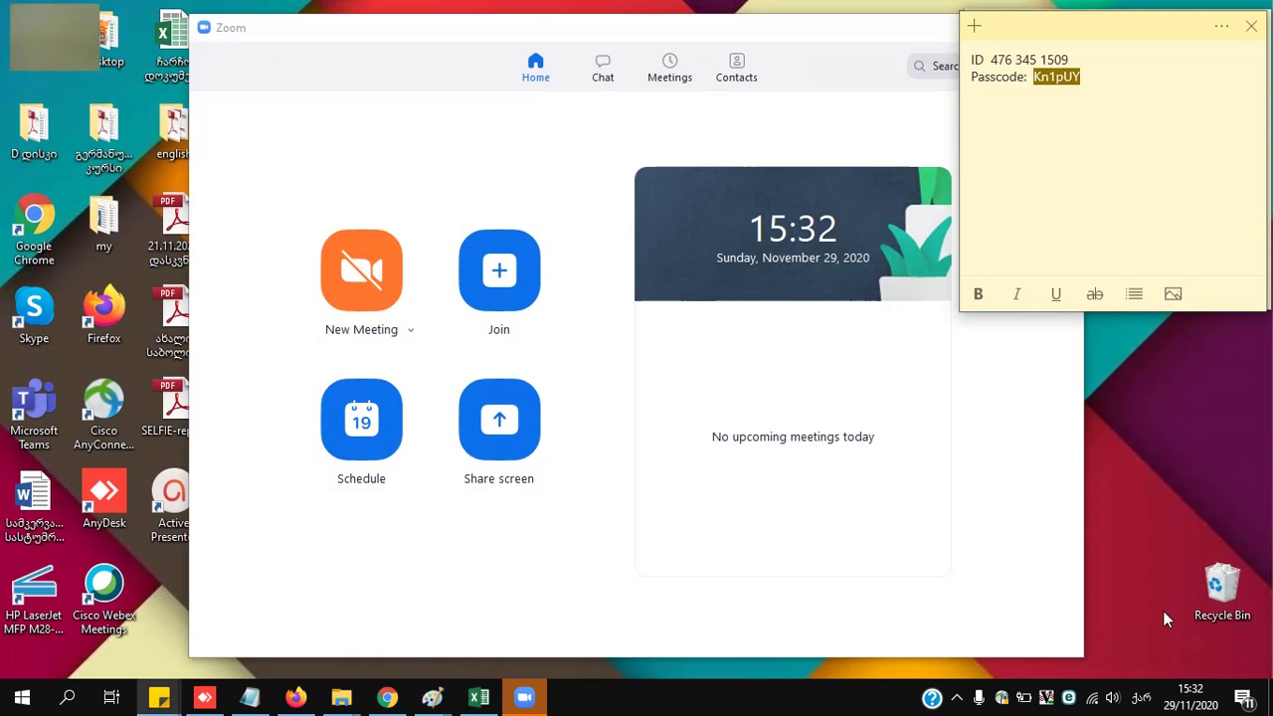
- Start a new hosted meeting, maximize its window, and unmute then re-mute the microphone
{"action": "left_click", "coordinate": [916, 38]}
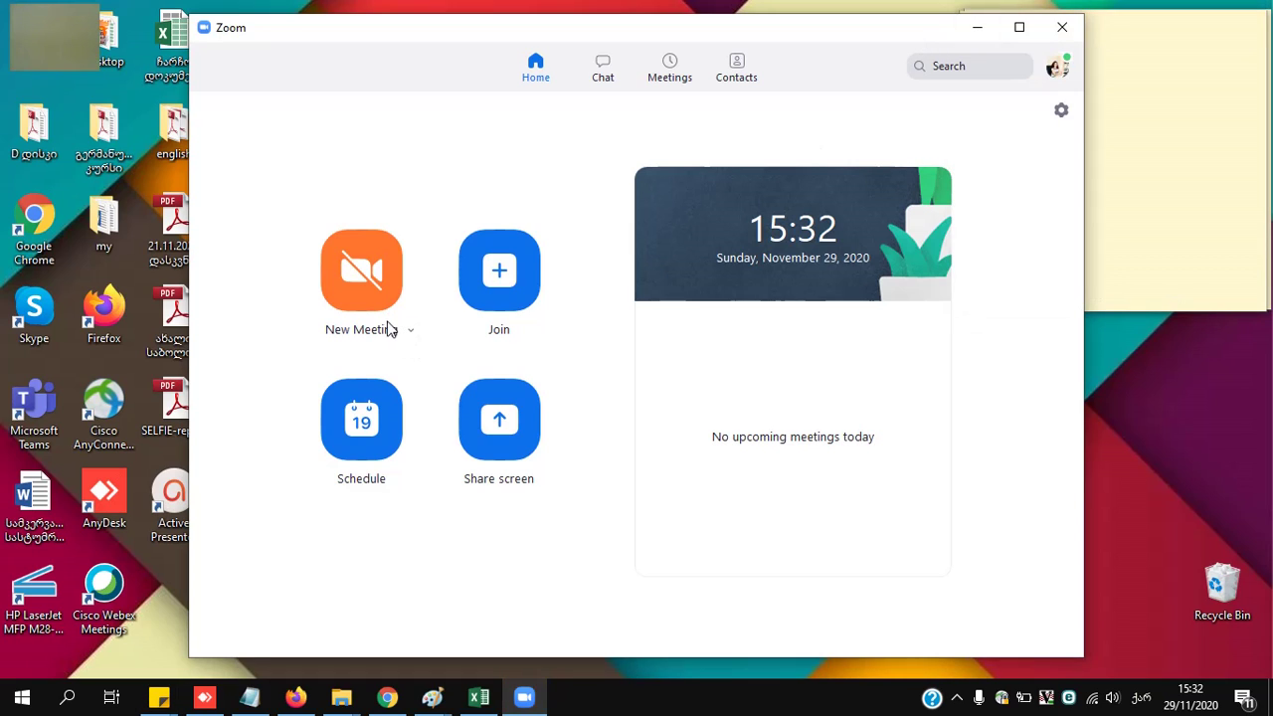
{"action": "left_click", "coordinate": [384, 285]}
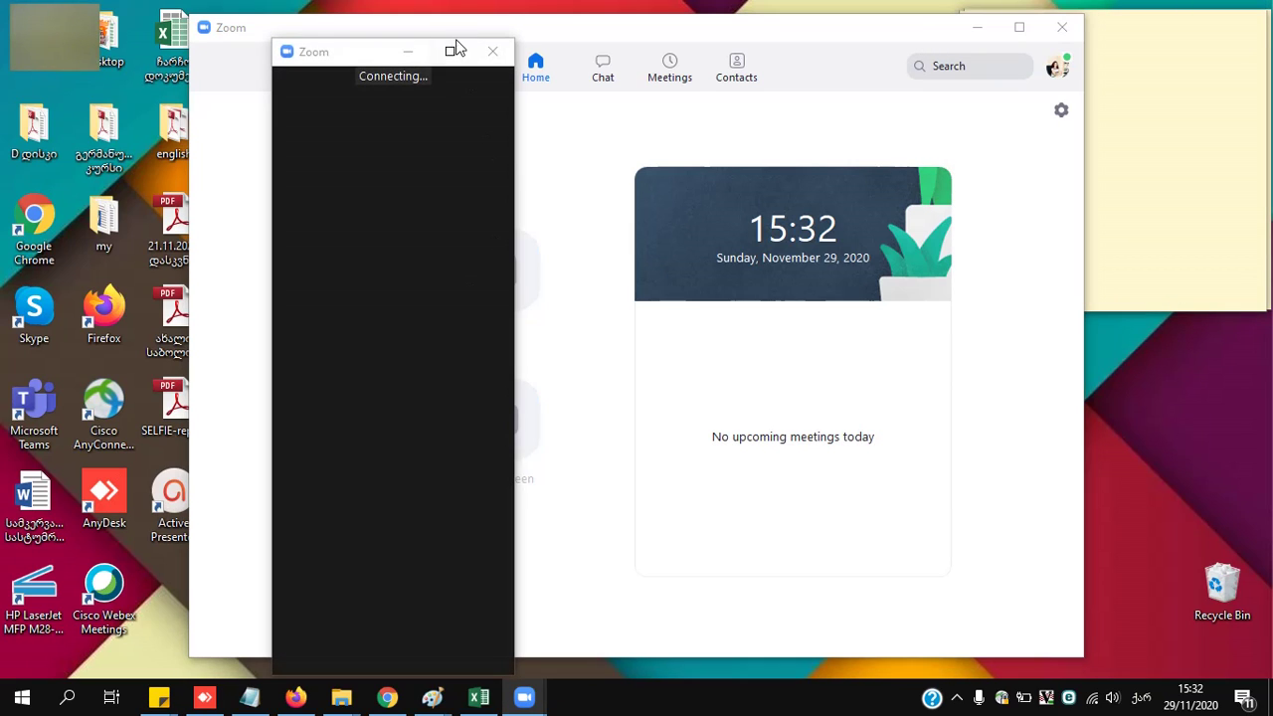
{"action": "left_click", "coordinate": [452, 50]}
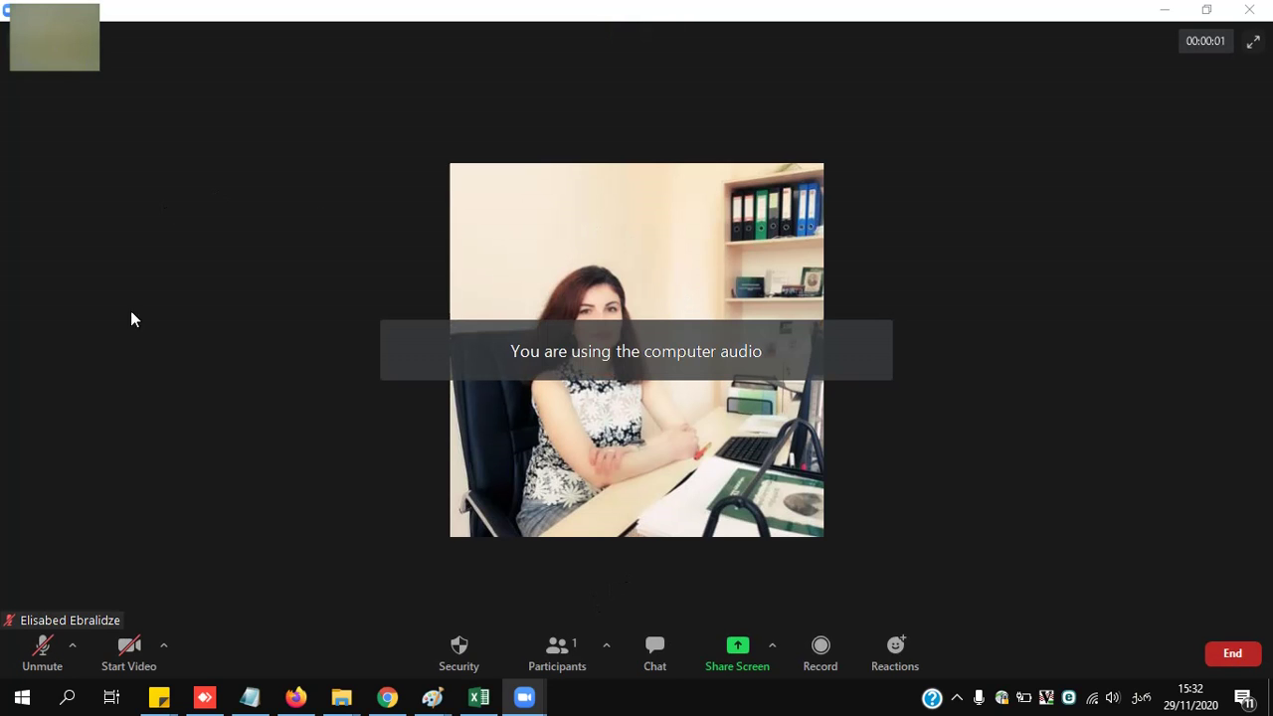
{"action": "left_click", "coordinate": [48, 657]}
{"action": "left_click", "coordinate": [47, 656]}
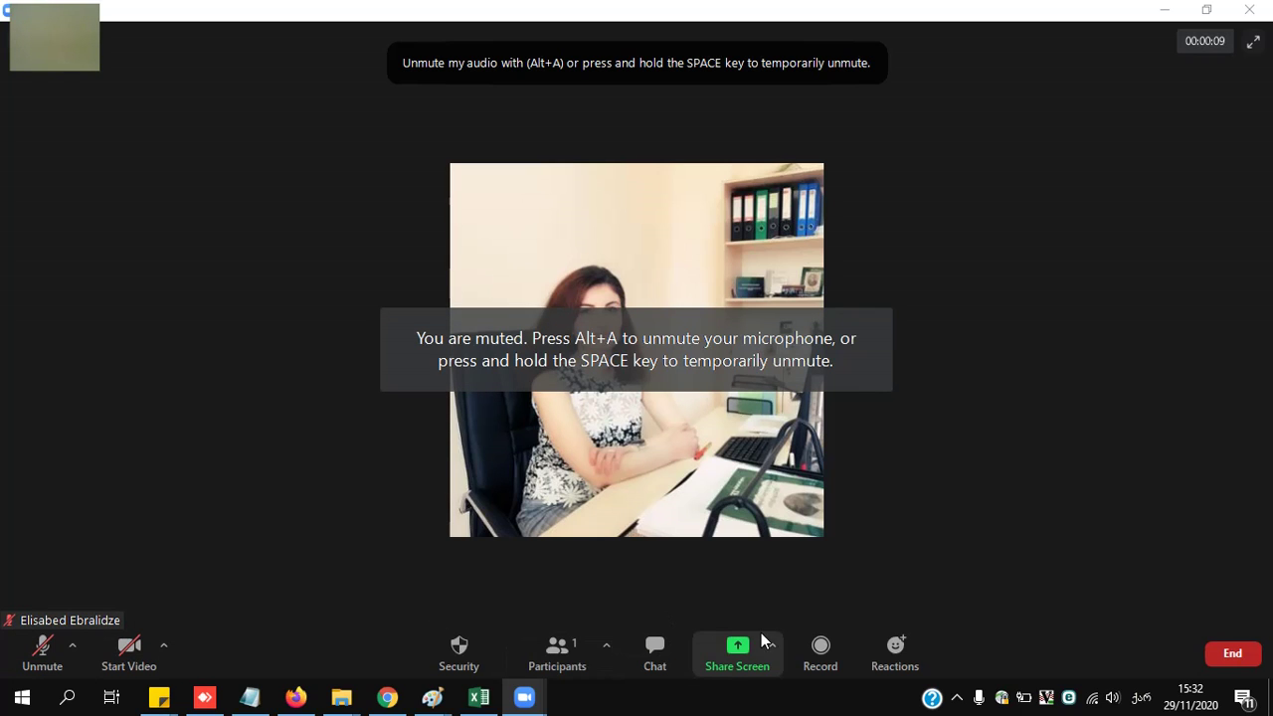
- Share the whole screen, minimize the Zoom home window, then stop sharing
{"action": "left_click", "coordinate": [738, 658]}
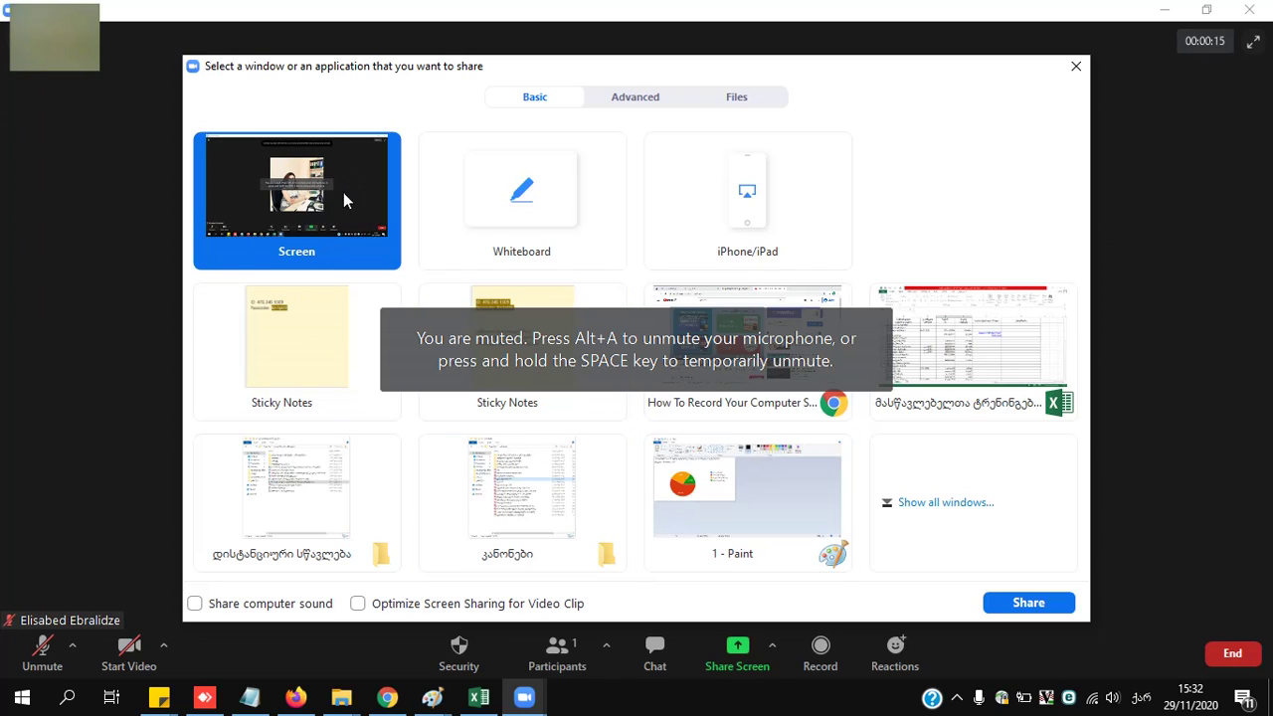
{"action": "left_click", "coordinate": [1032, 607]}
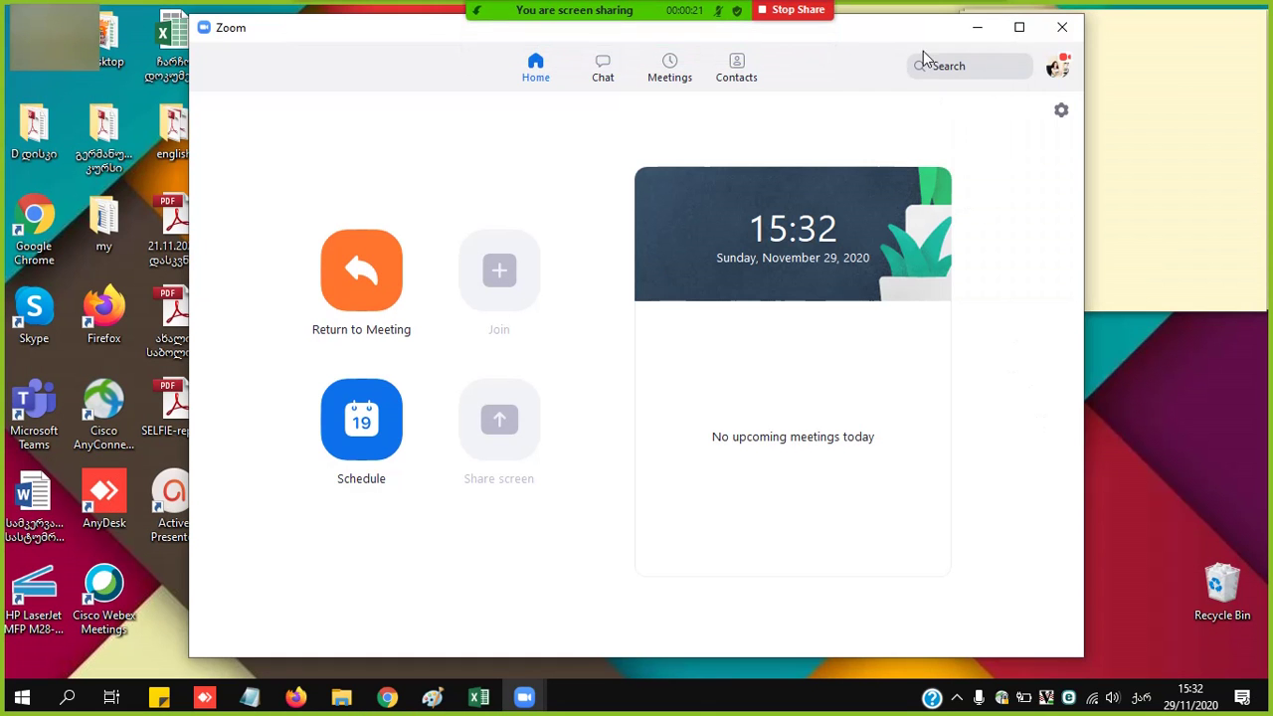
{"action": "left_click", "coordinate": [979, 30]}
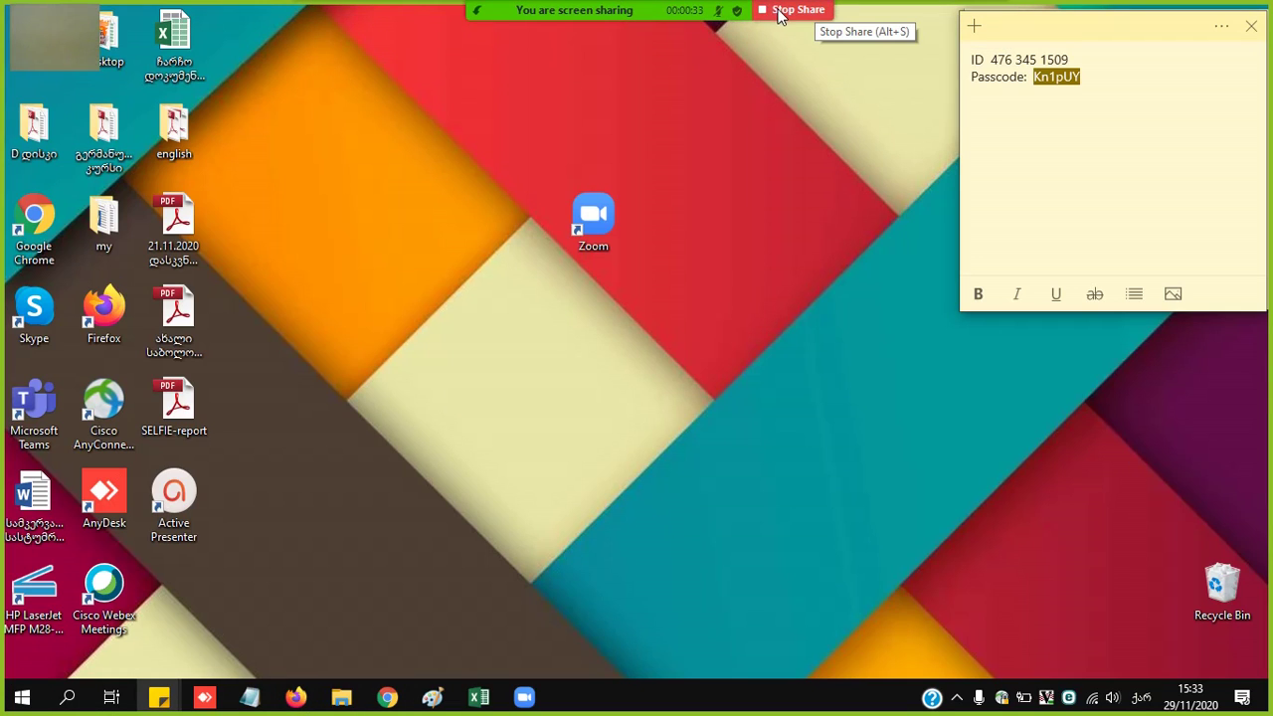
{"action": "left_click", "coordinate": [779, 12]}
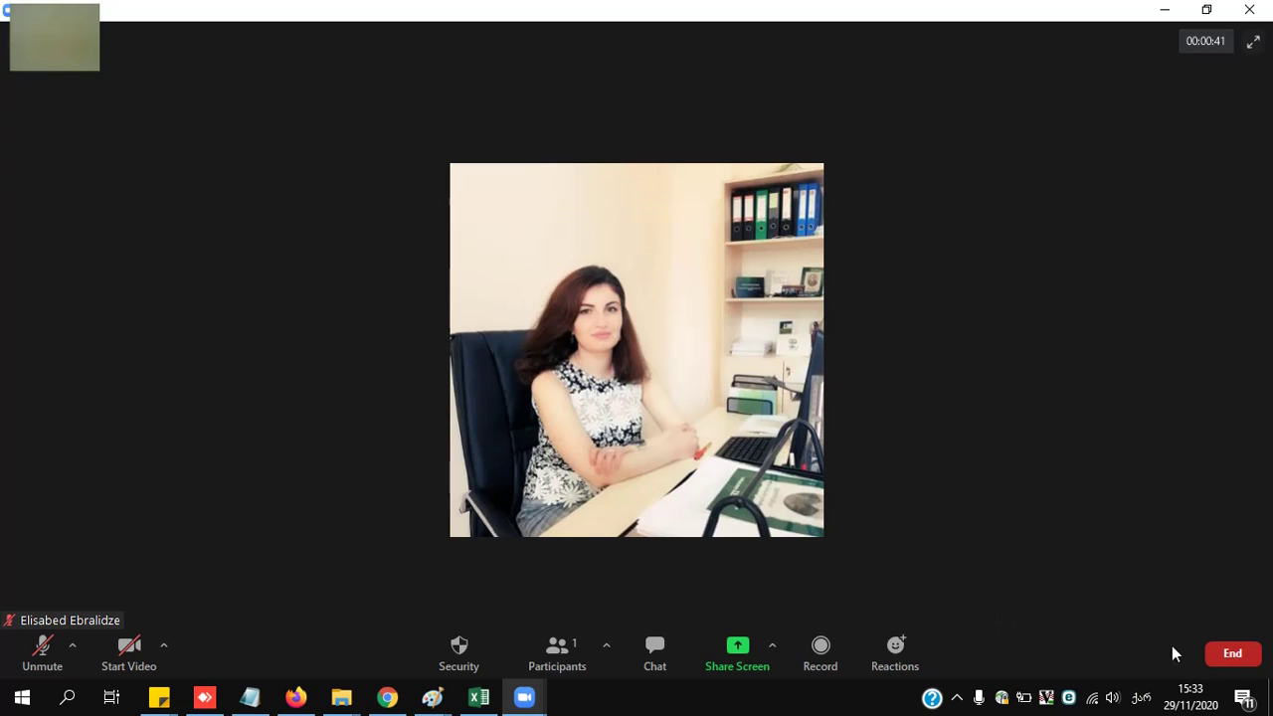
- End the meeting for all participants, sign out of Zoom, and close the sign-in window
{"action": "left_click", "coordinate": [1237, 657]}
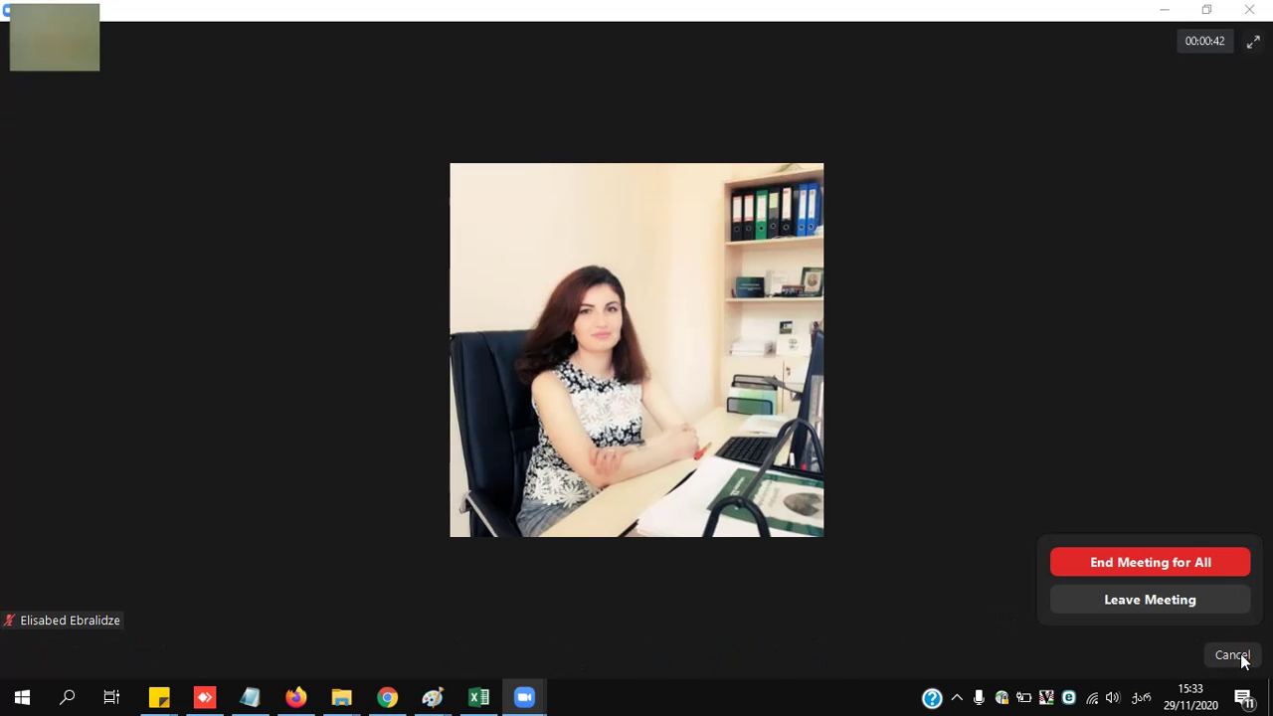
{"action": "left_click", "coordinate": [1121, 562]}
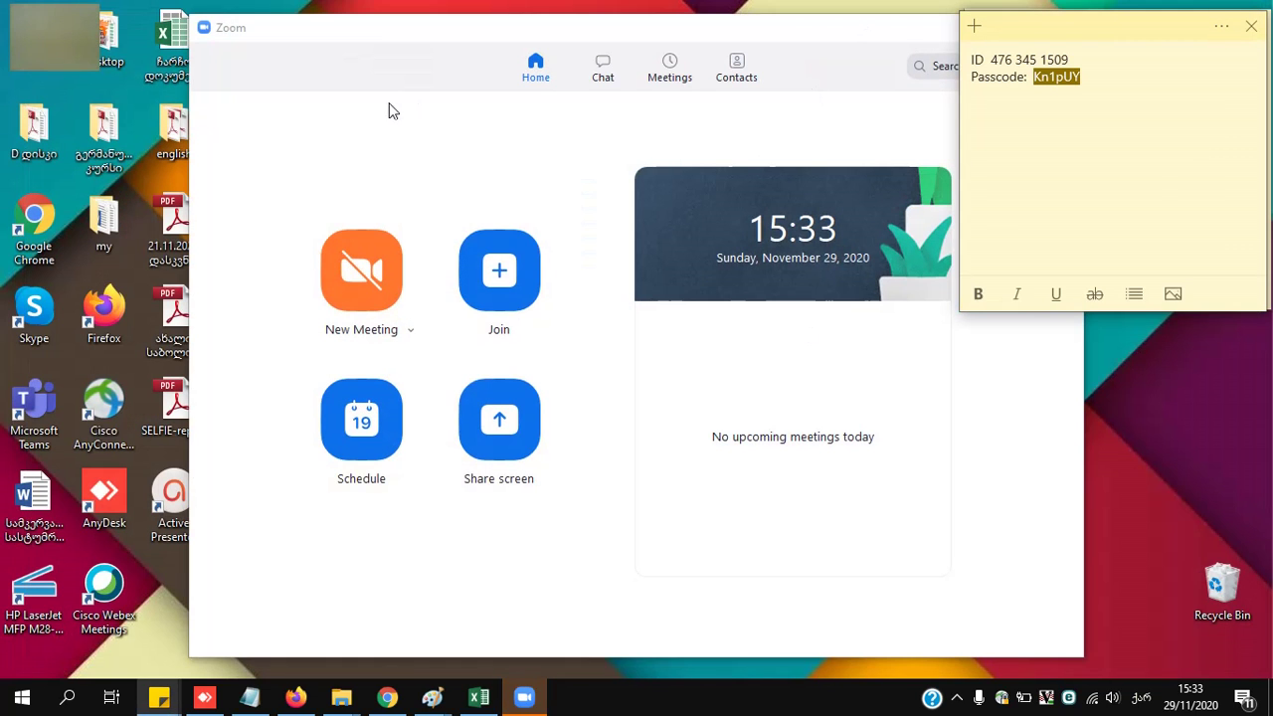
{"action": "left_click", "coordinate": [1057, 67]}
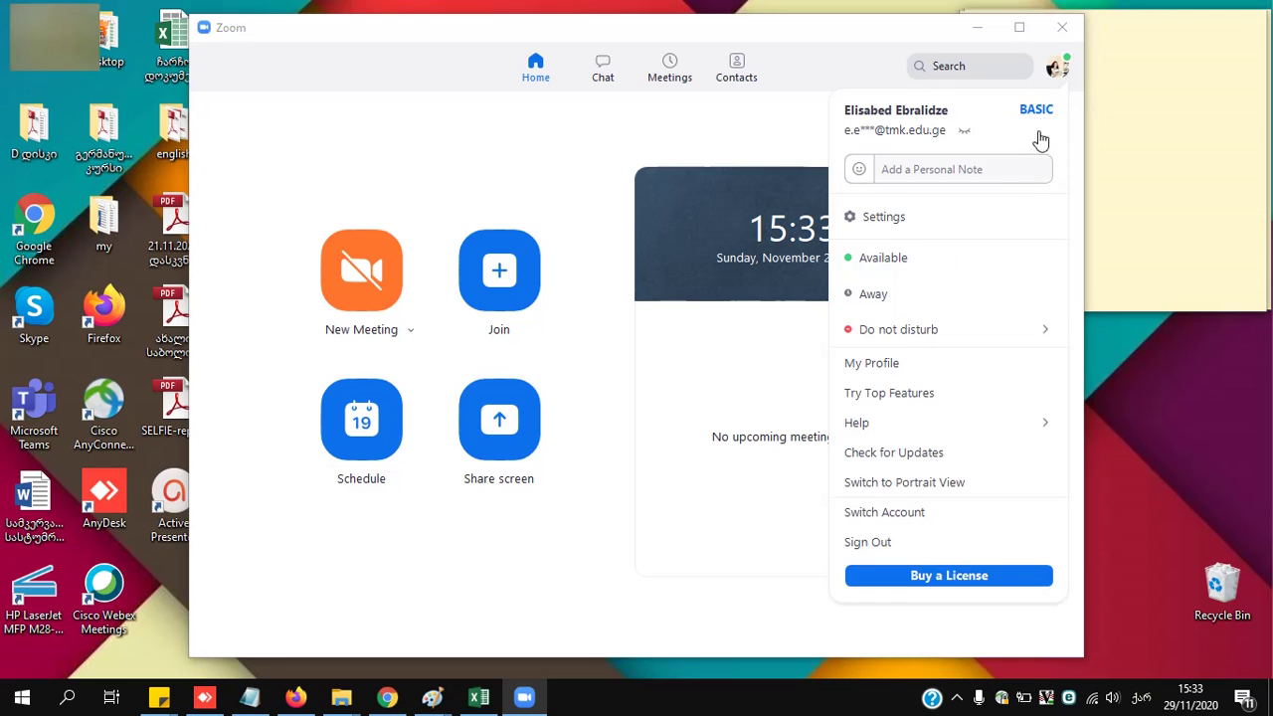
{"action": "left_click", "coordinate": [887, 543]}
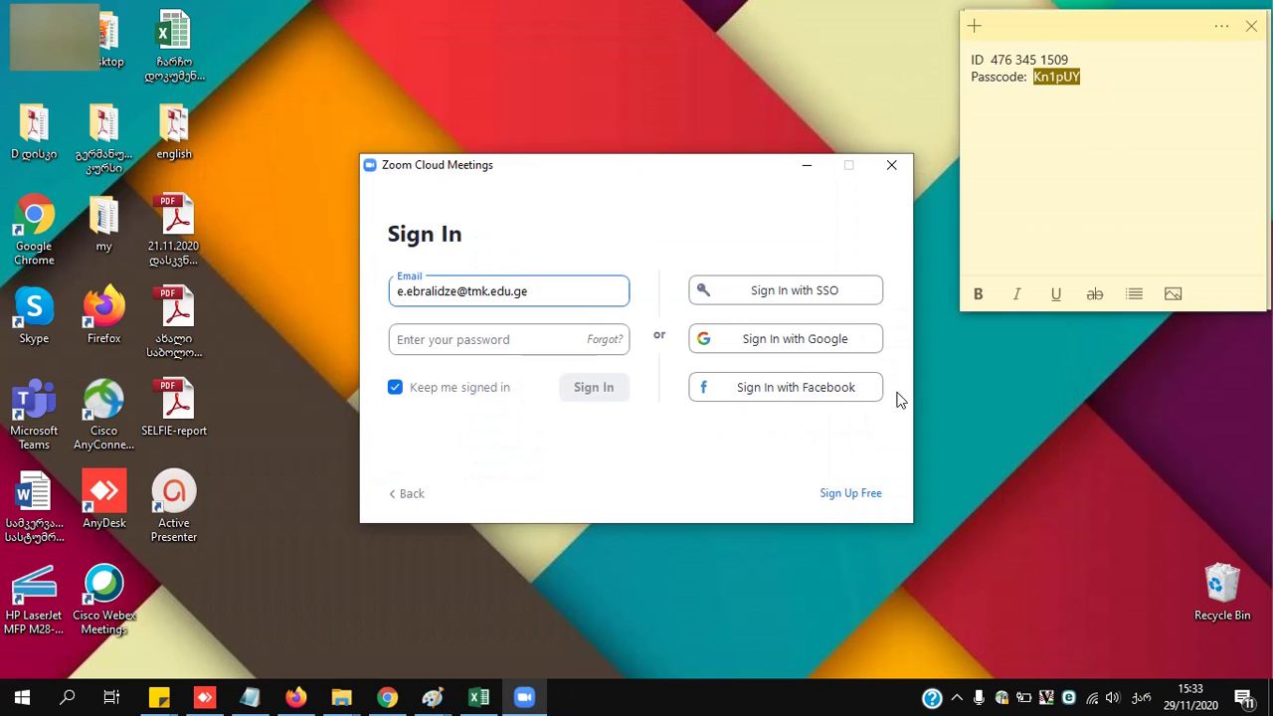
{"action": "left_click", "coordinate": [895, 162]}
- Relaunch Zoom, fill the join form using the sticky note's meeting ID without audio, then cancel
{"action": "left_click", "coordinate": [599, 217]}
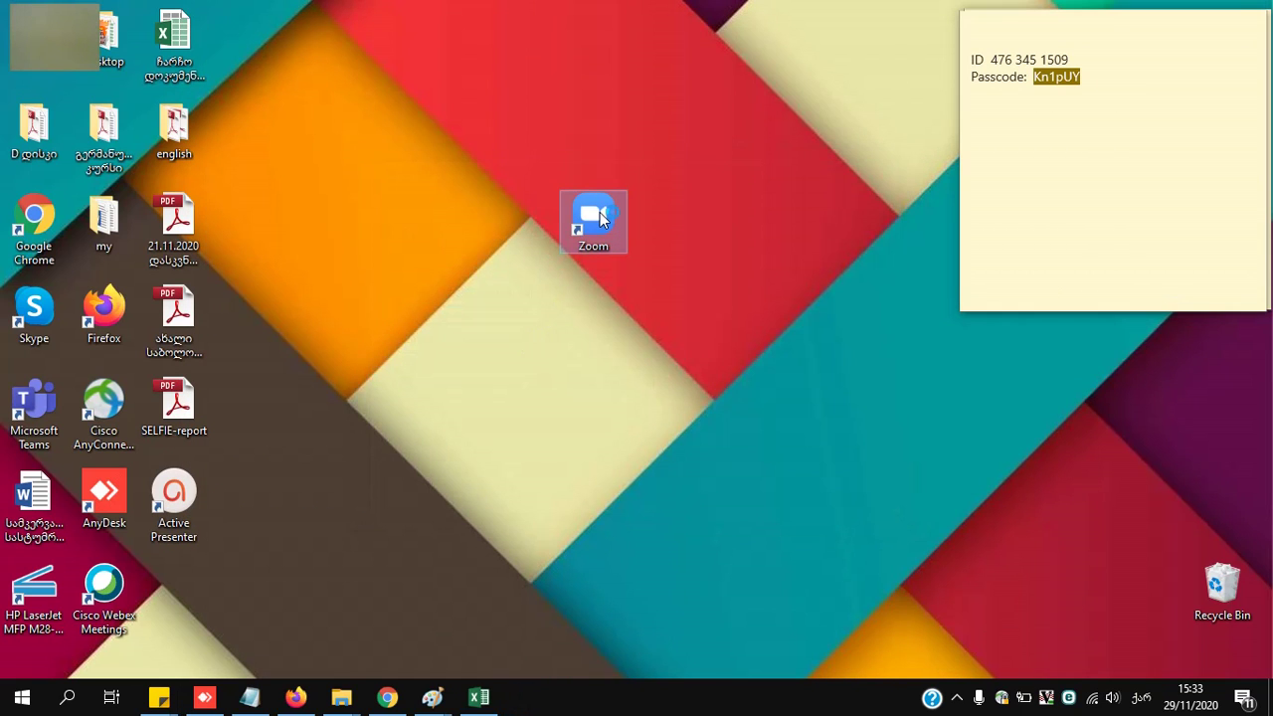
{"action": "double_click", "coordinate": [600, 216]}
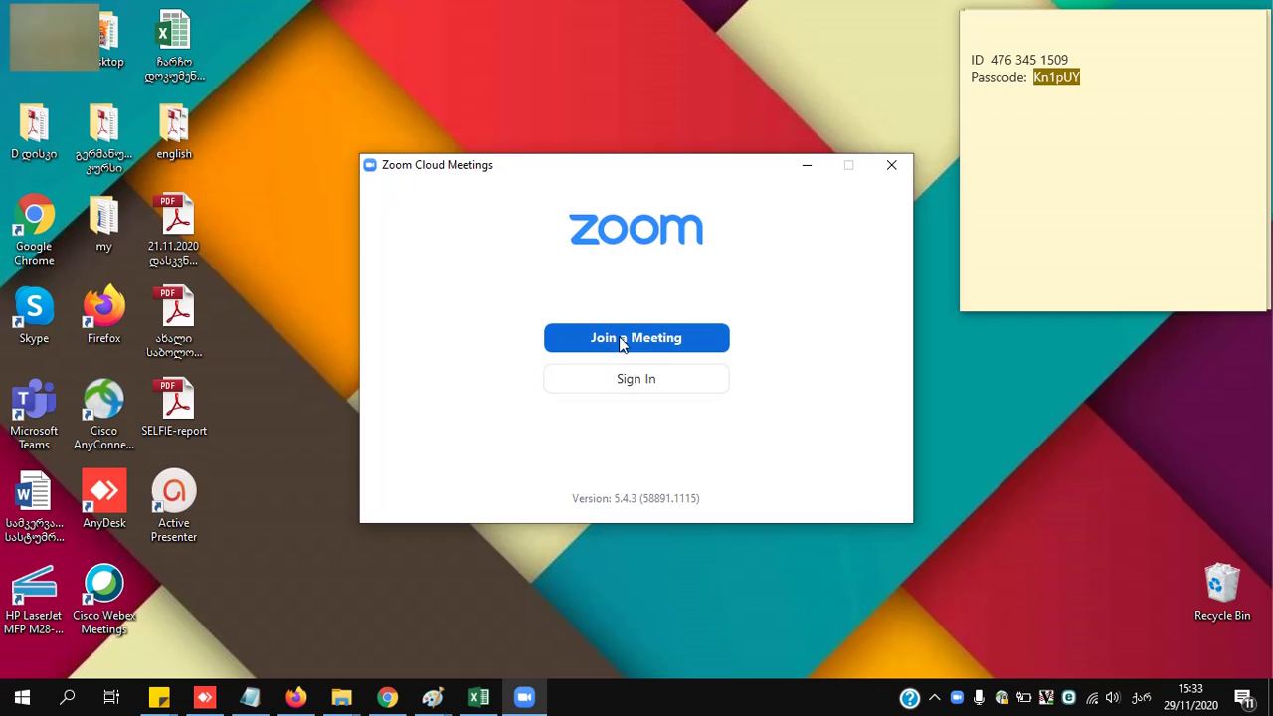
{"action": "left_click", "coordinate": [657, 338]}
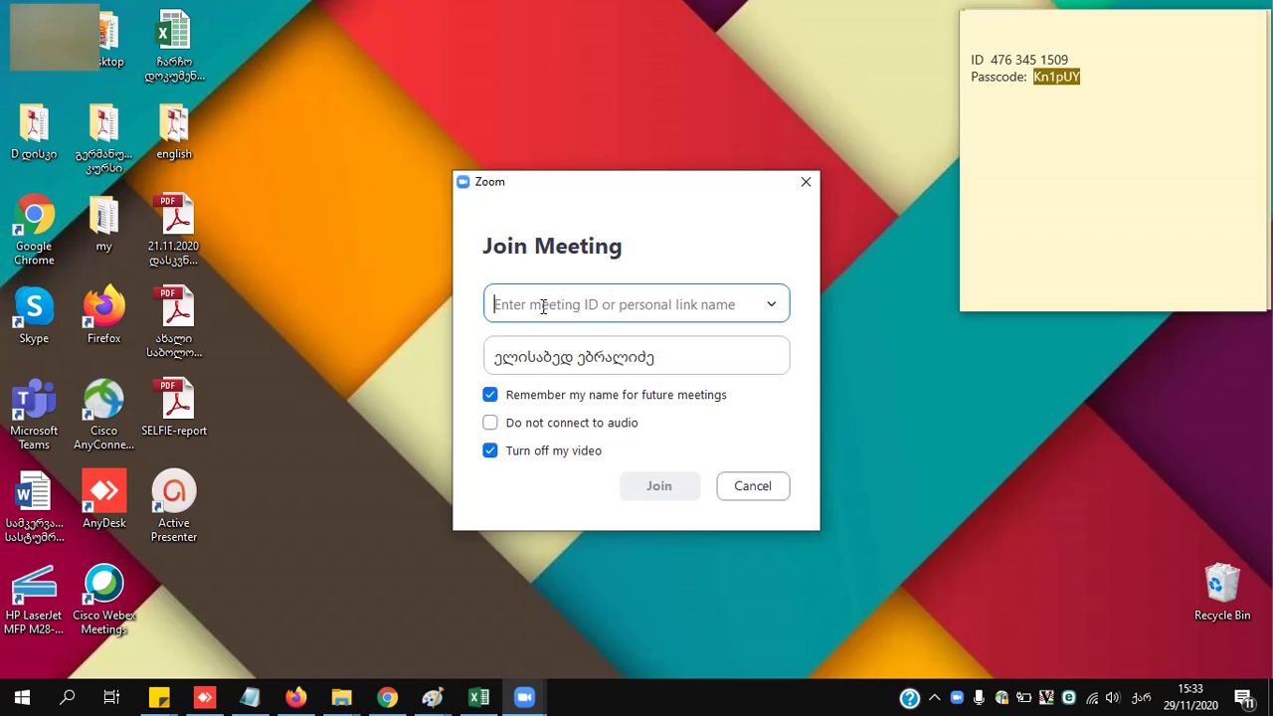
{"action": "left_click", "coordinate": [1068, 58]}
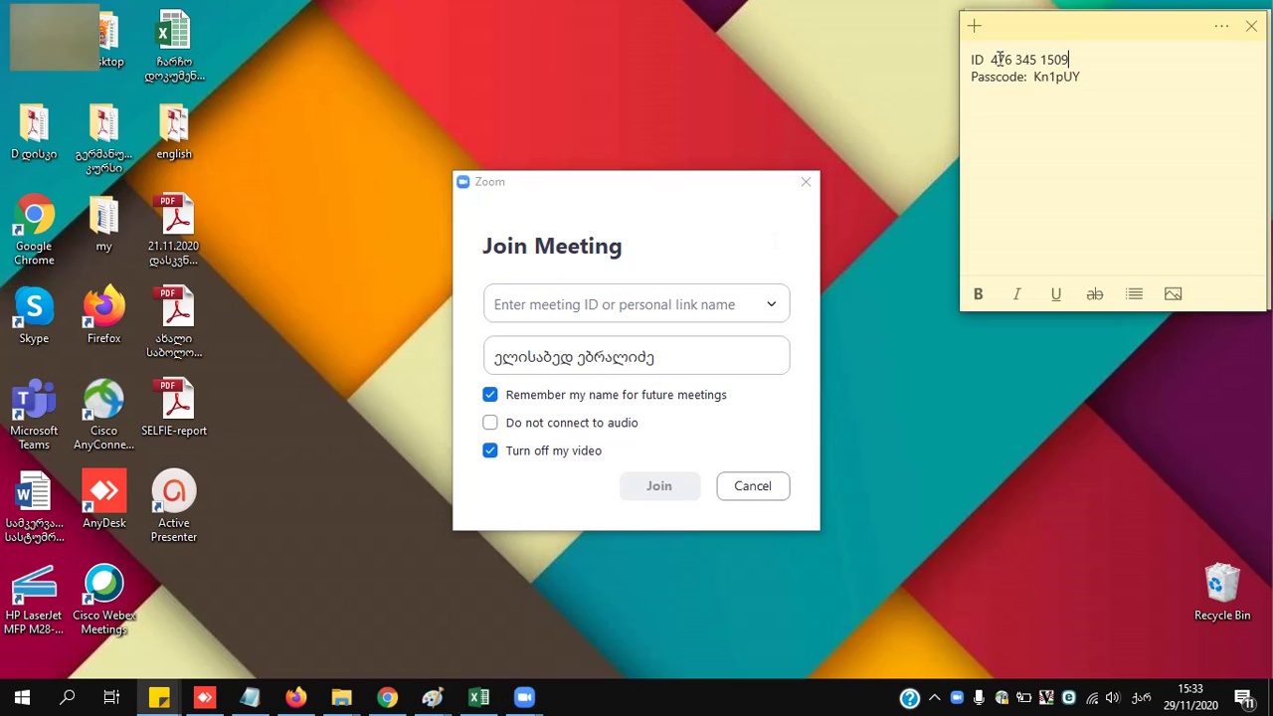
{"action": "left_click_drag", "start_coordinate": [991, 60], "coordinate": [1034, 75]}
{"action": "left_click", "coordinate": [701, 346]}
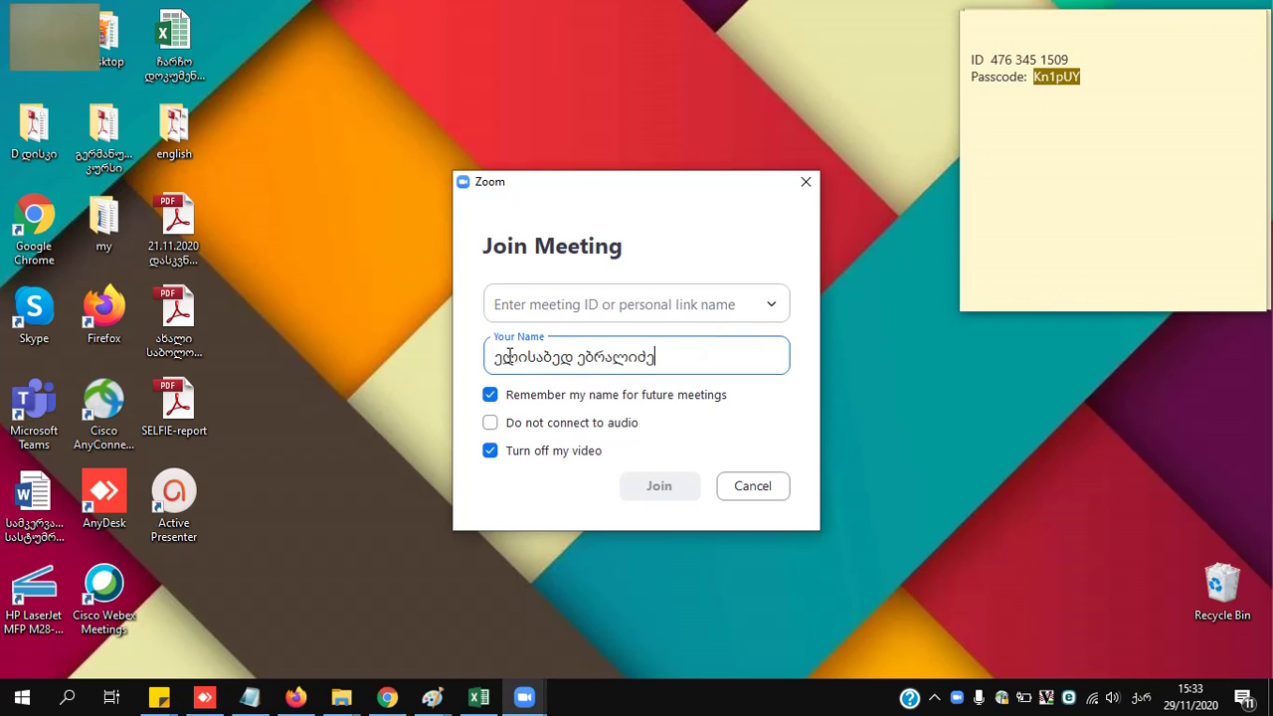
{"action": "left_click", "coordinate": [493, 424]}
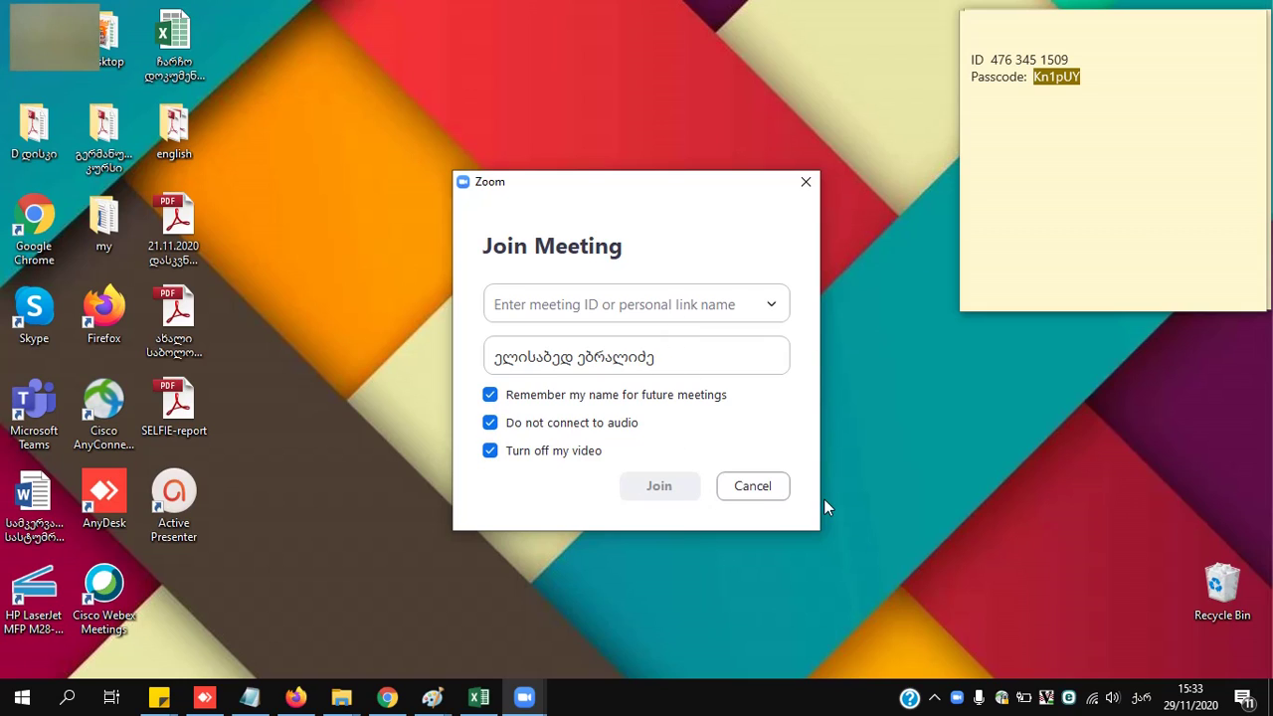
{"action": "left_click", "coordinate": [769, 492]}
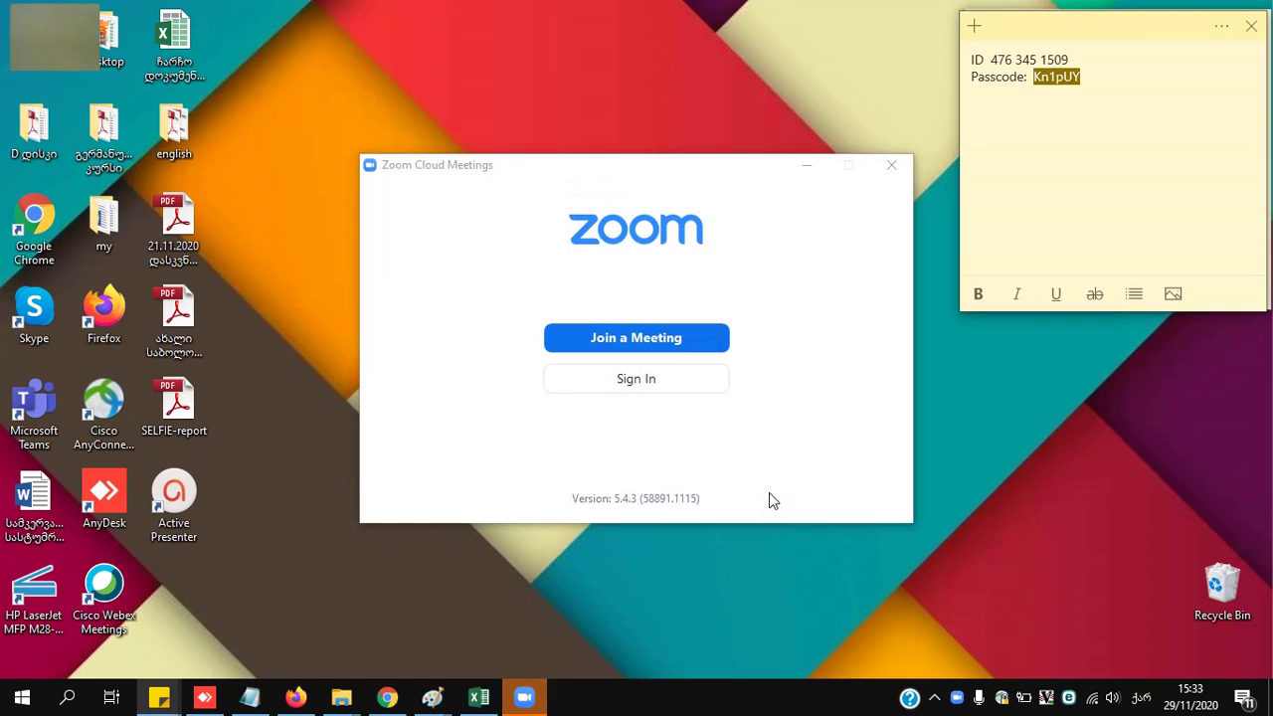